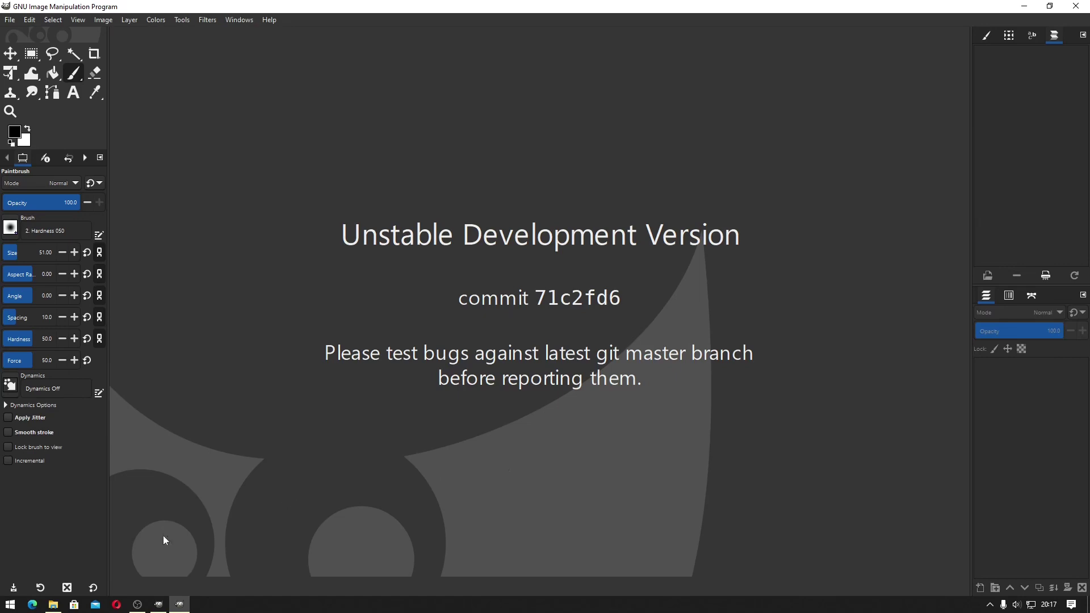
Open the raw photo DSCF6098.RAF from the Pictures\raw folder in GIMP
click(53, 604)
double_click(502, 4)
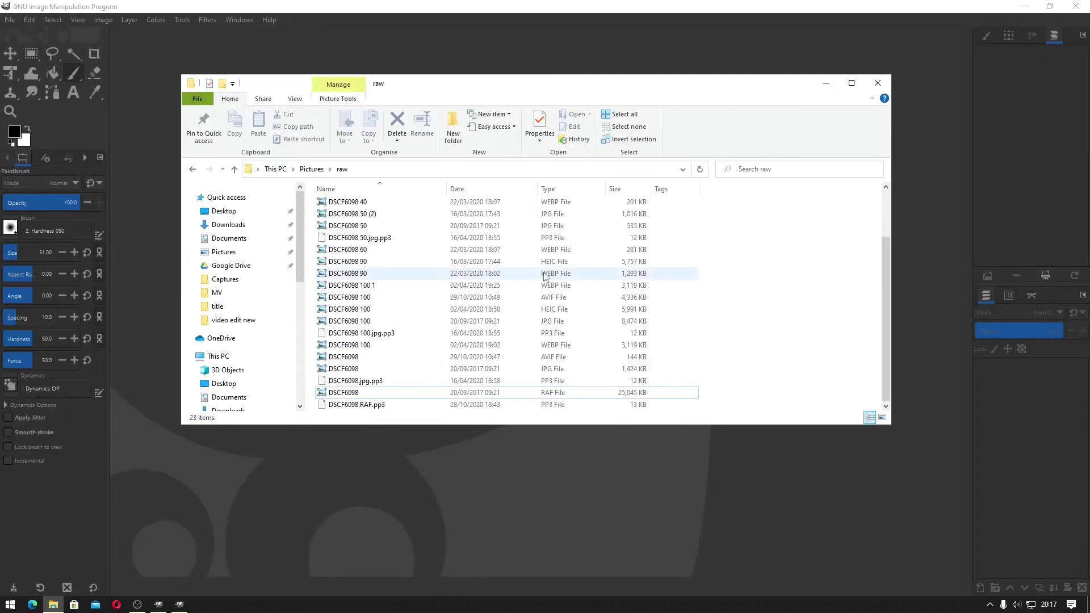
drag(423, 399, 523, 495)
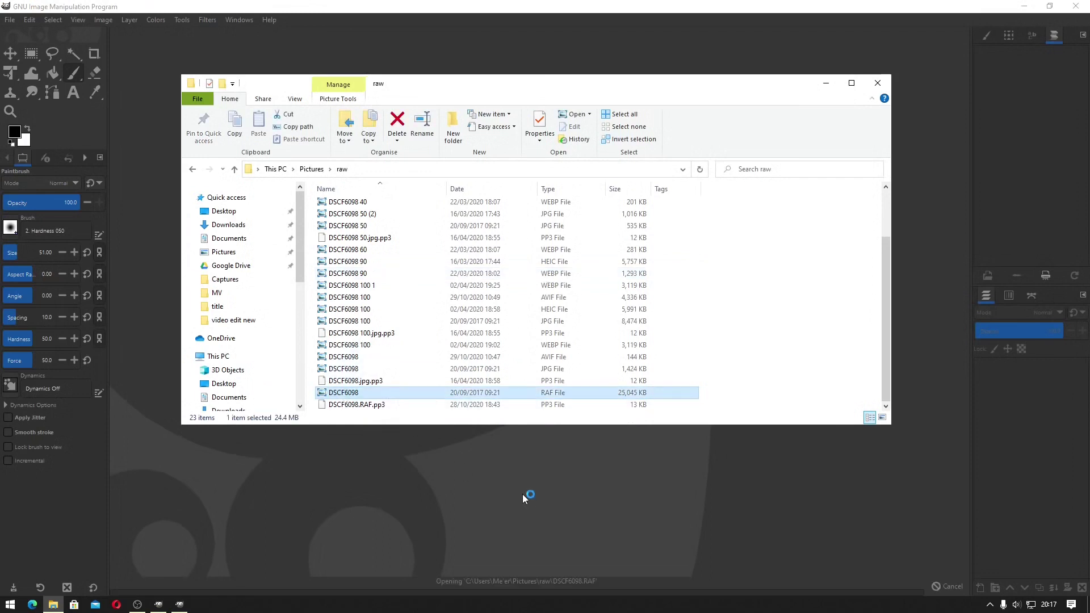
click(546, 5)
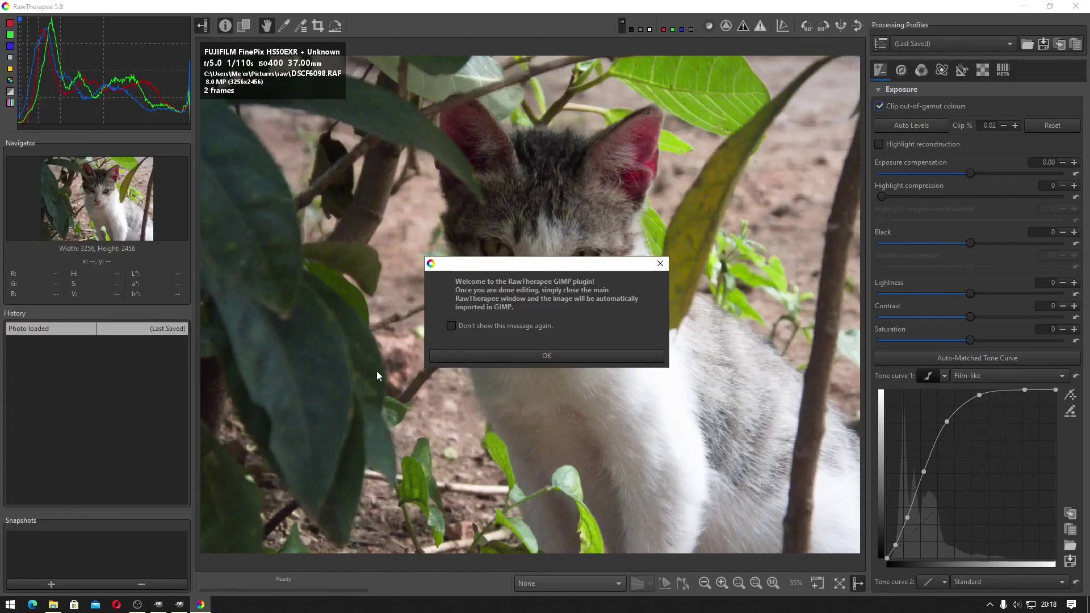
Dismiss the RawTherapee plugin welcome, finish without raw edits, and import the photo into GIMP keeping its embedded color profile
click(526, 359)
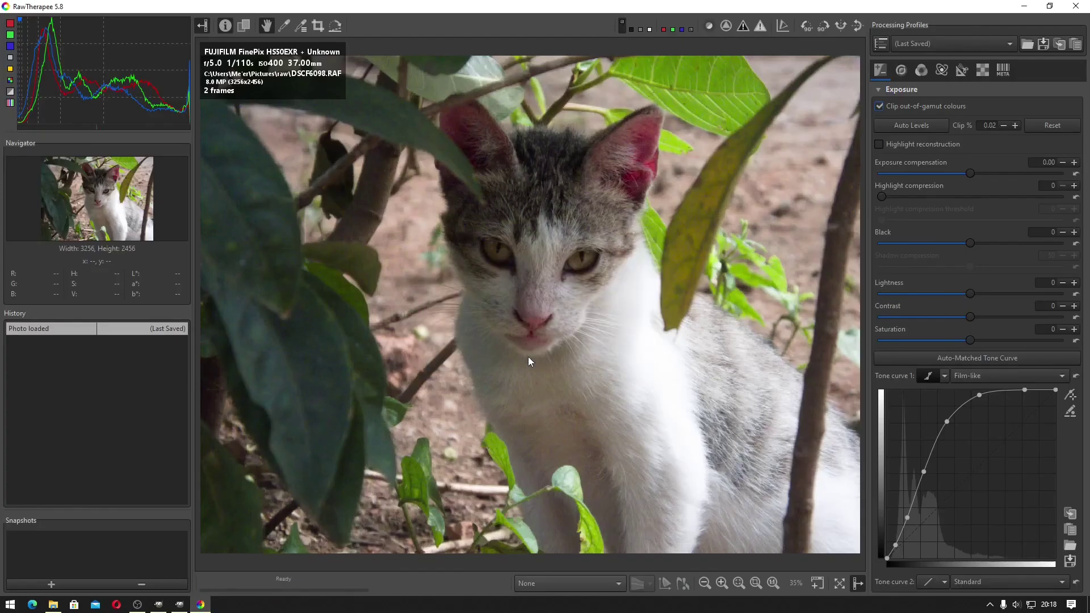
click(1076, 6)
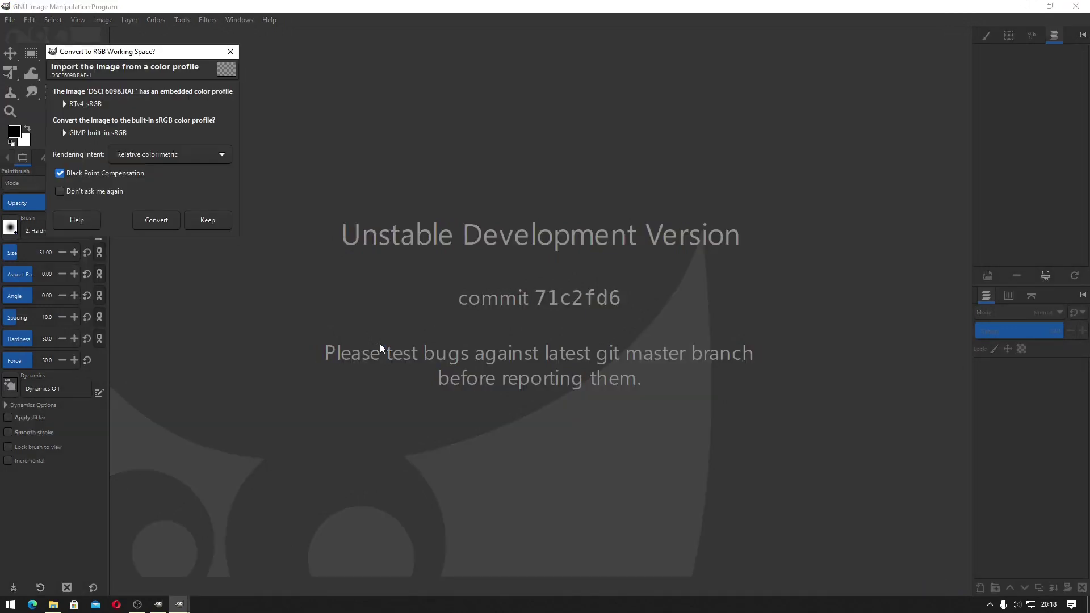
click(210, 223)
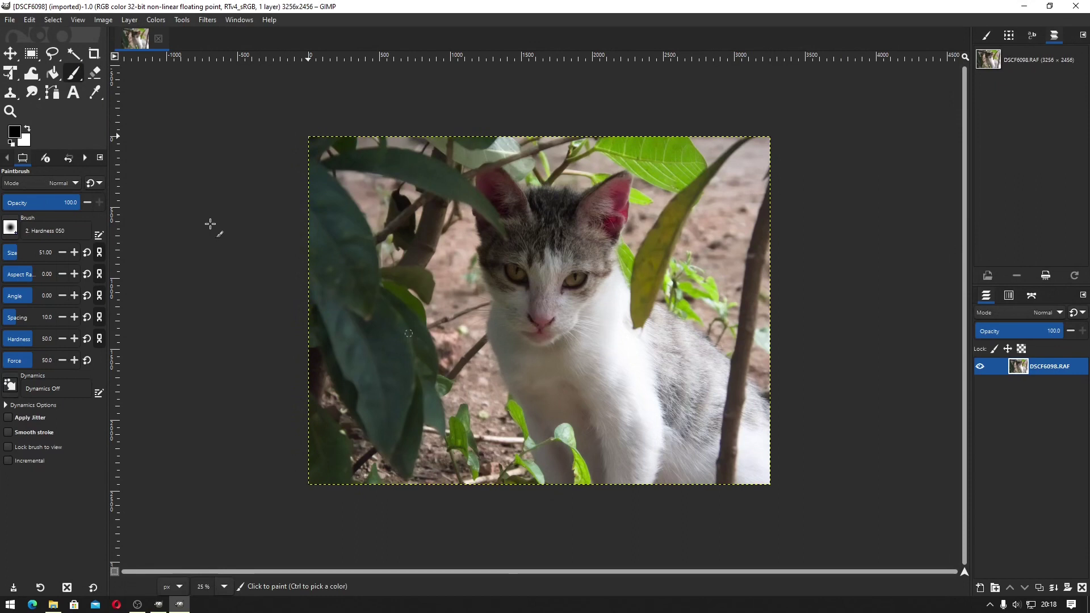
Check the installed version in the About GIMP information and close it
click(274, 19)
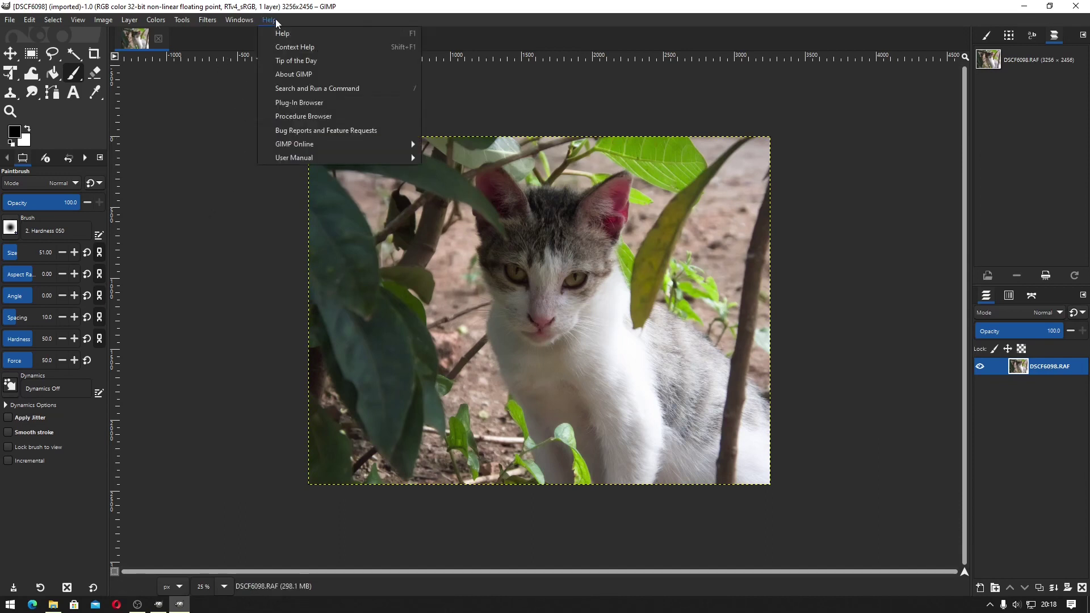
click(326, 74)
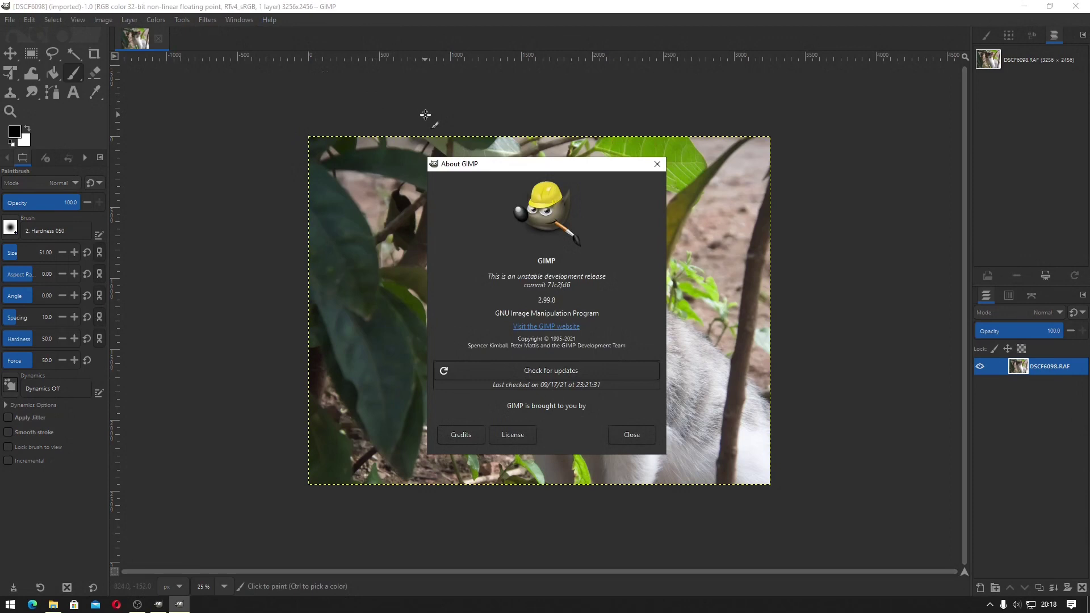
click(632, 435)
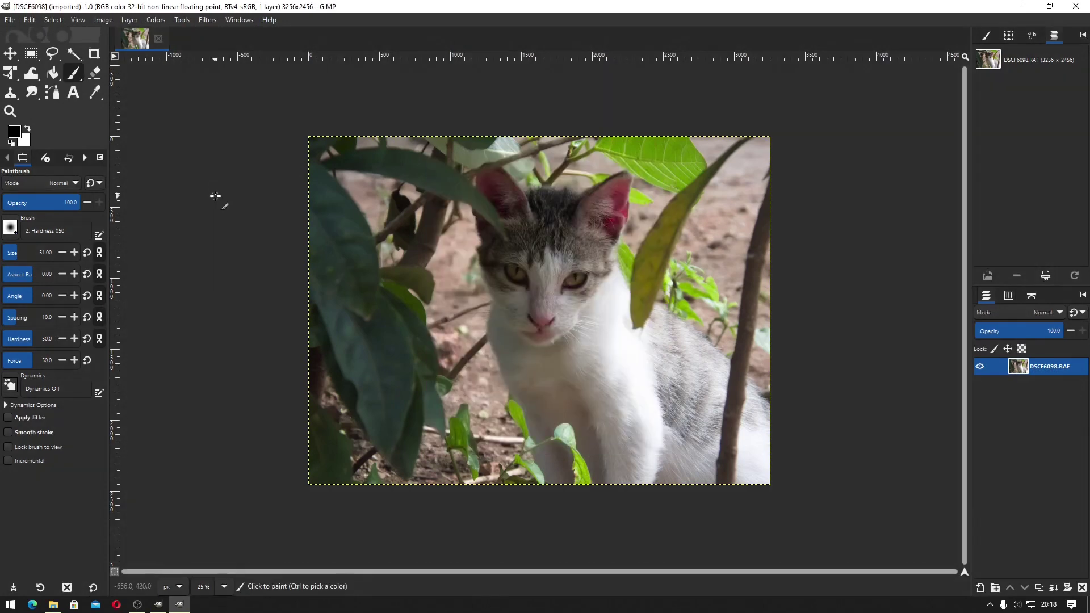
Start exporting the cat photo to the raw folder with the JPEG-XL file type, as DSCF6098.jxl
click(9, 20)
click(47, 198)
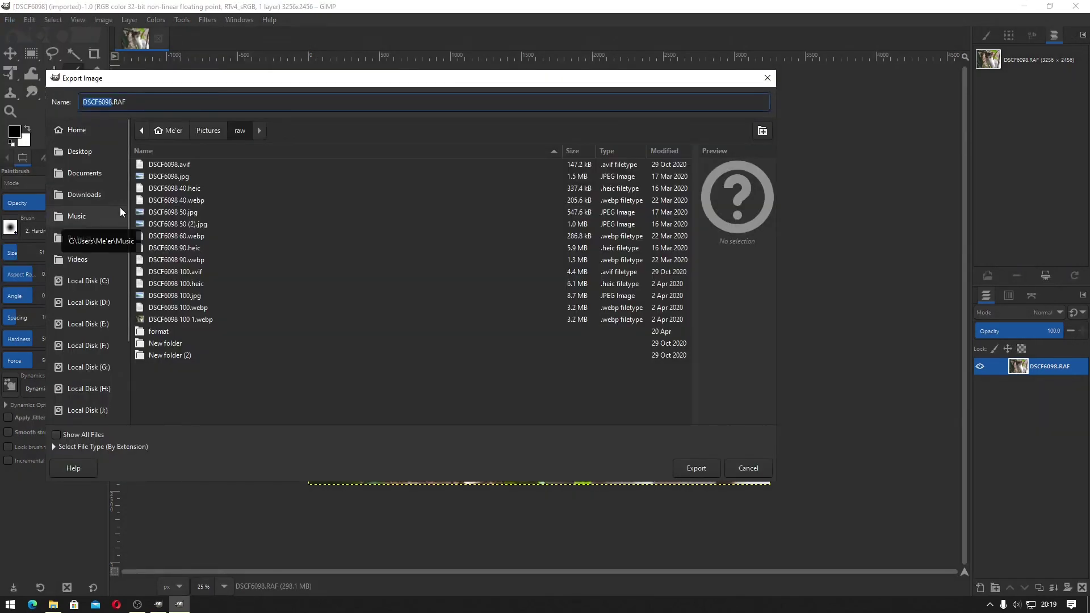
click(141, 448)
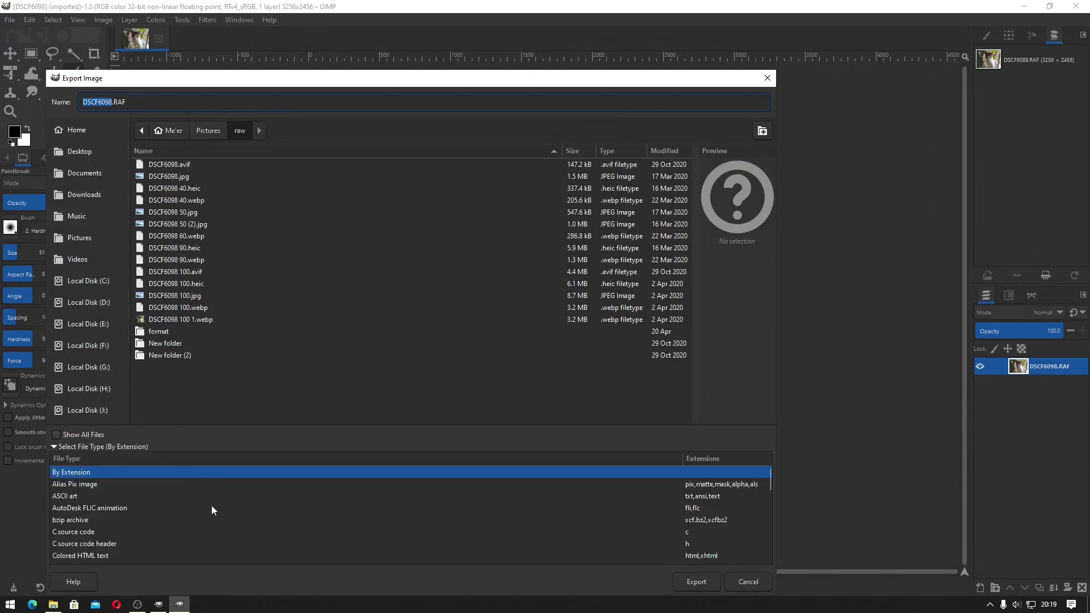
scroll(211, 506, down, 3)
scroll(212, 510, down, 5)
scroll(212, 510, down, 1)
click(125, 516)
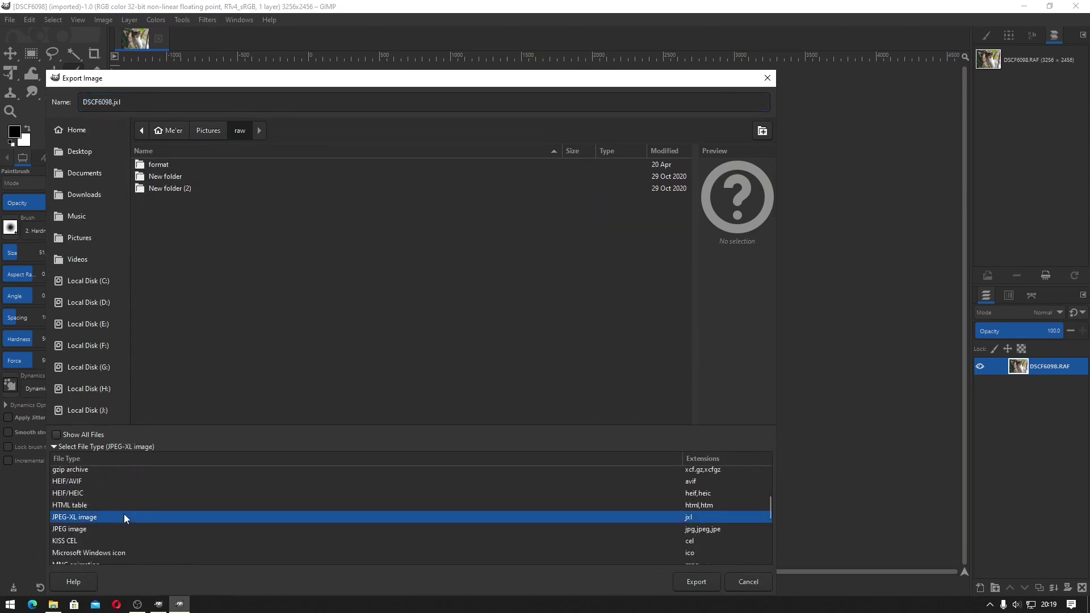
Export DSCF6098.jxl as JPEG-XL with Lossless enabled and the squirrel effort setting
click(696, 582)
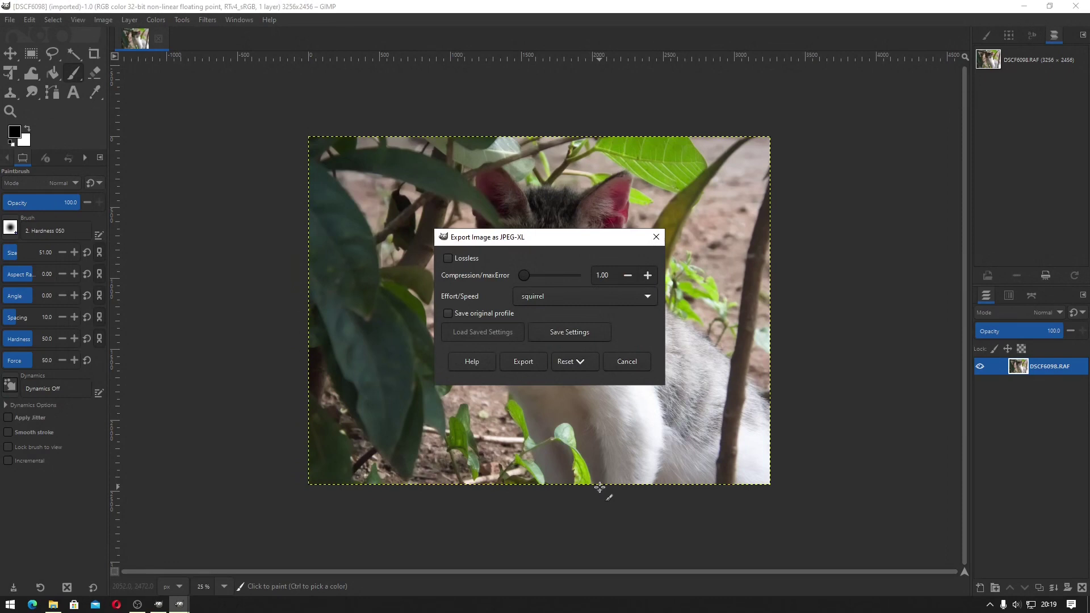
click(457, 264)
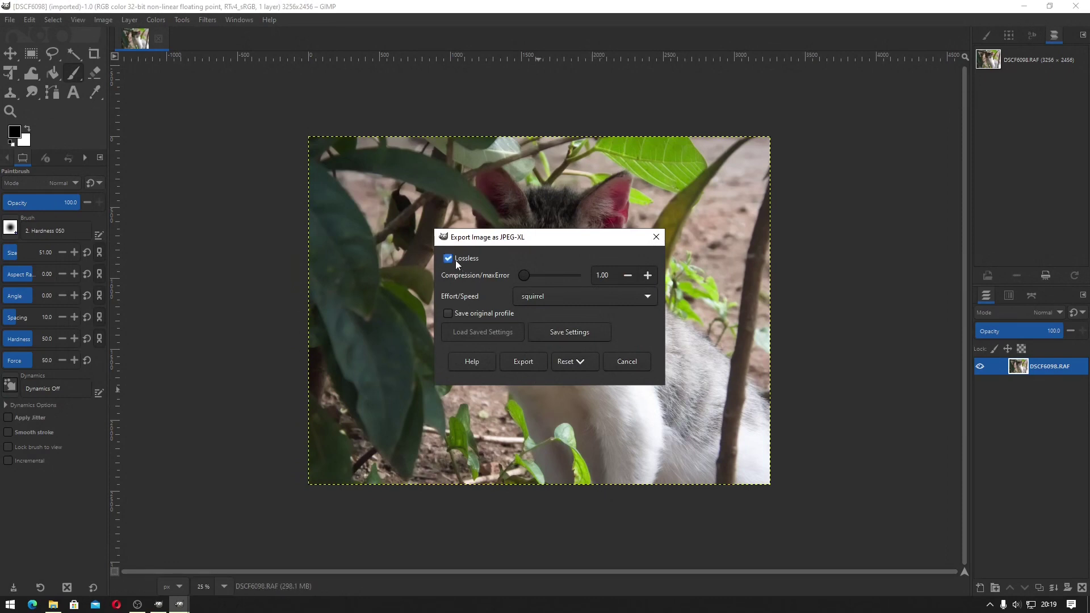
click(521, 360)
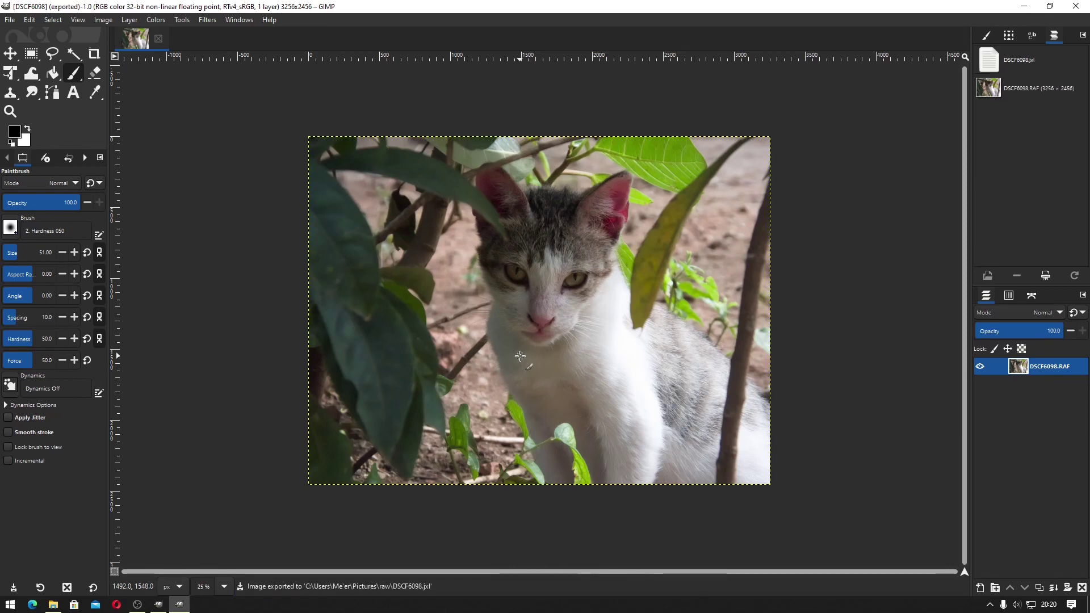
Switch to File Explorer and examine the size of the exported DSCF6098.jxl in the raw folder
click(53, 604)
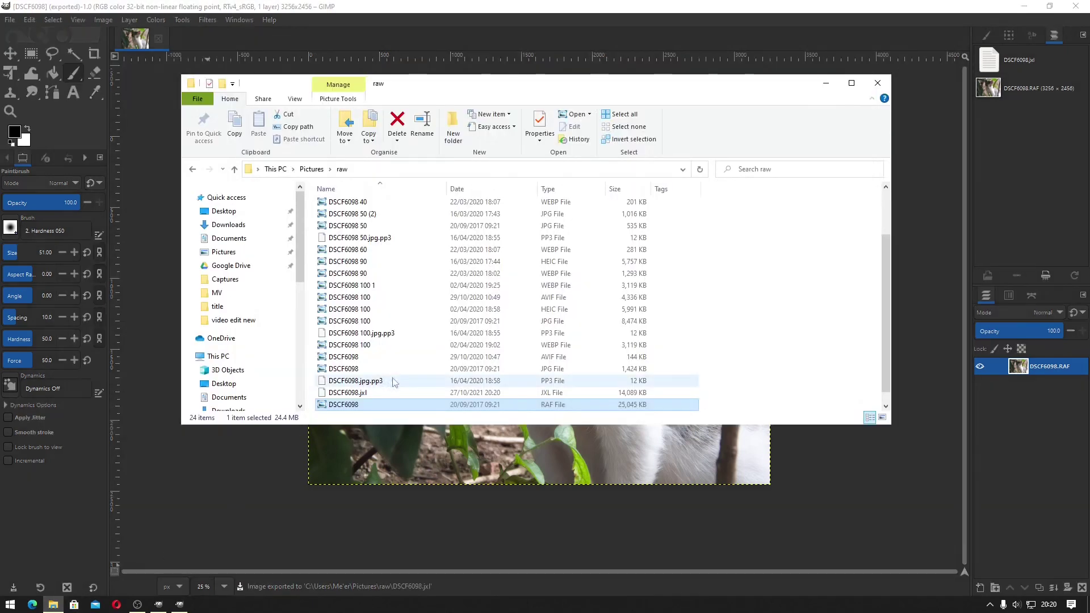
click(446, 393)
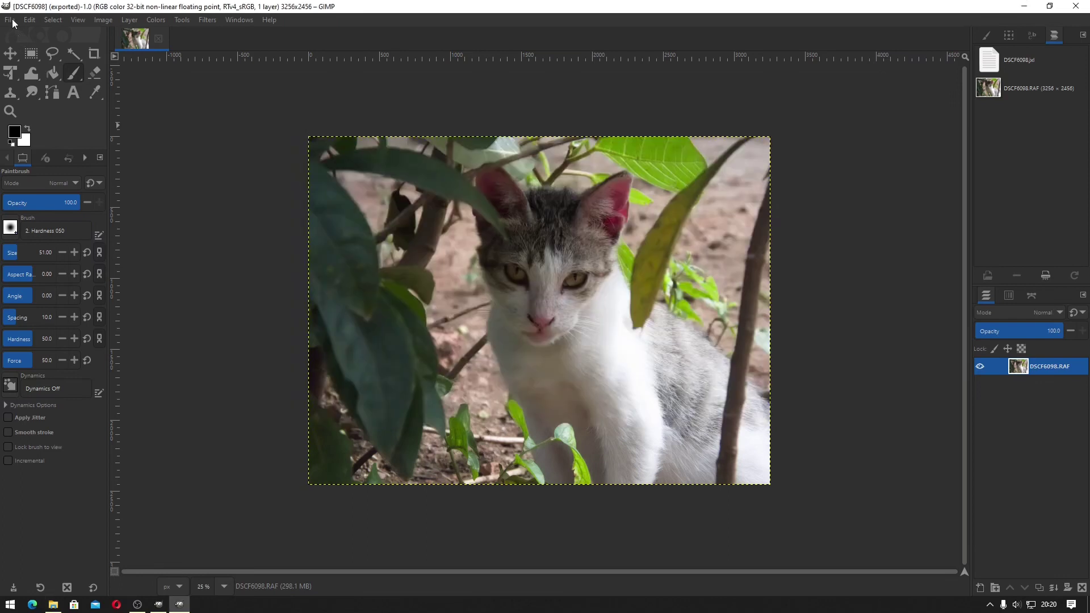
Return to GIMP and set up a second export of the photo with the JPEG-XL file type
click(15, 25)
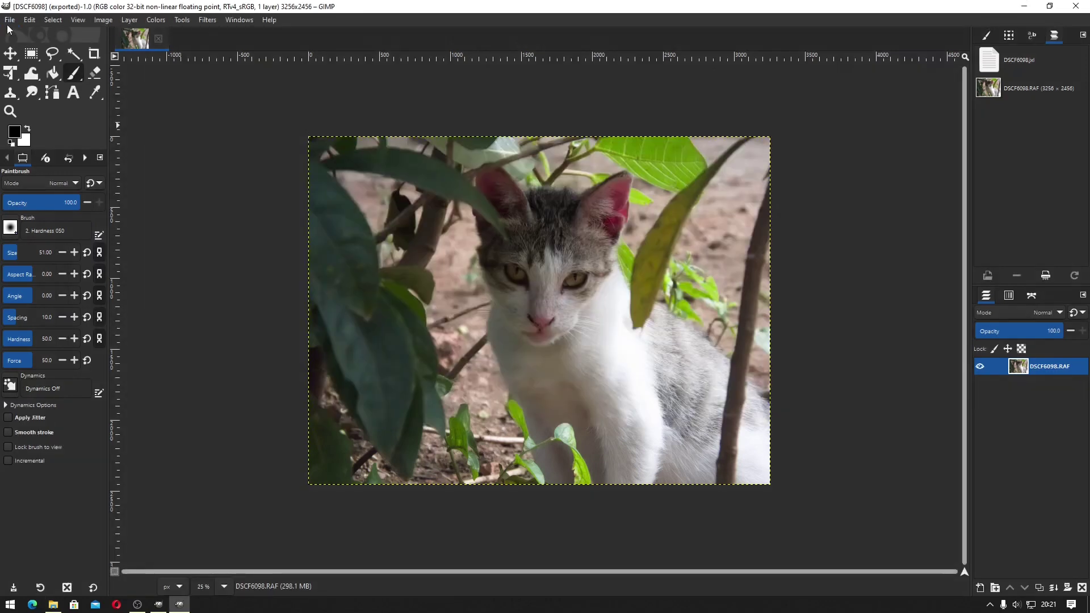
click(8, 22)
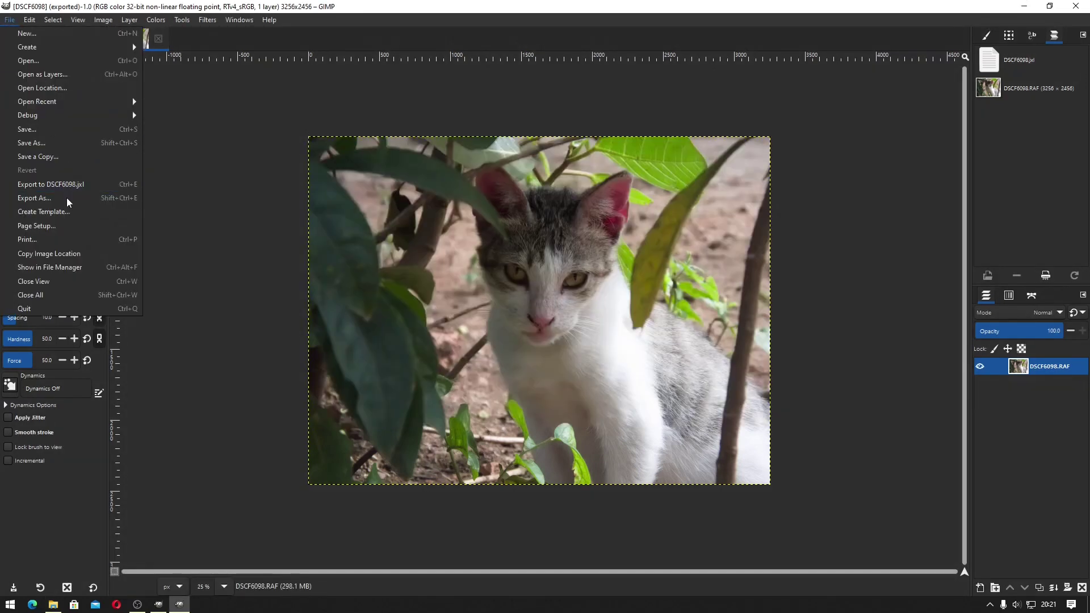
click(39, 197)
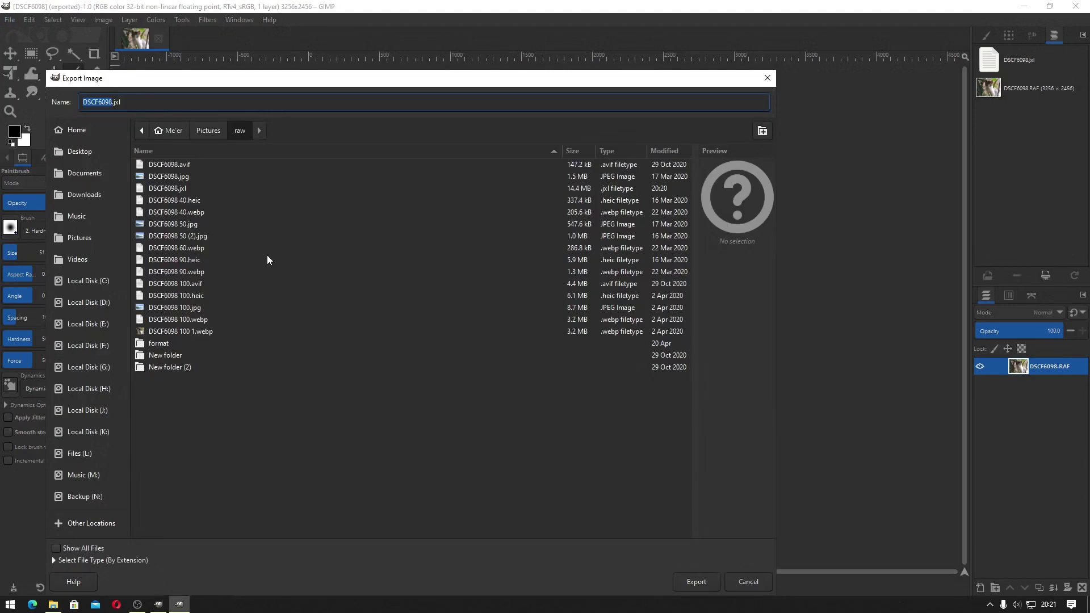
click(140, 561)
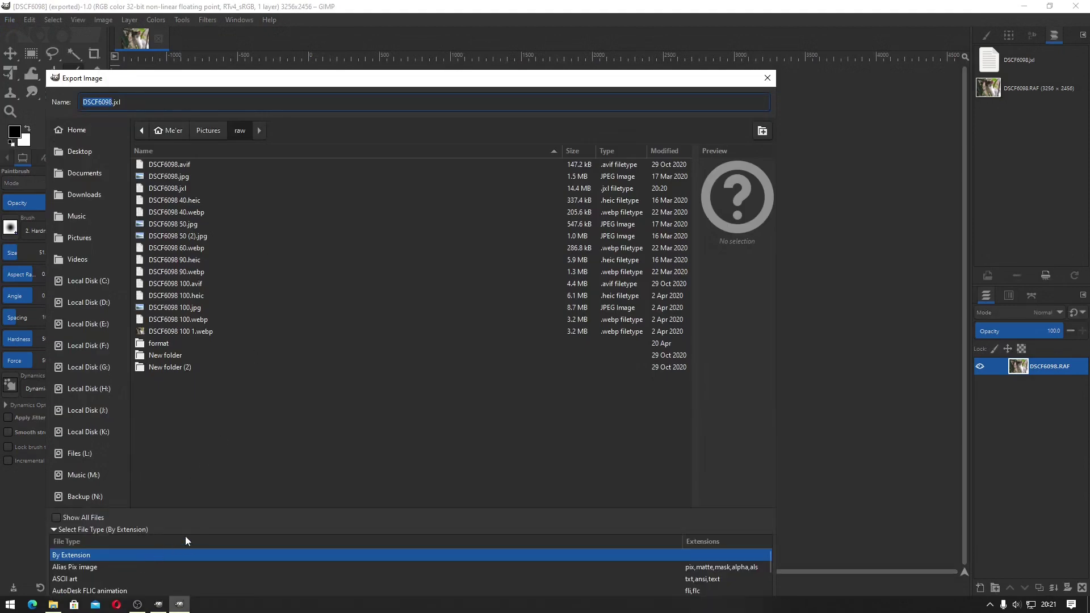
drag(331, 79, 337, 21)
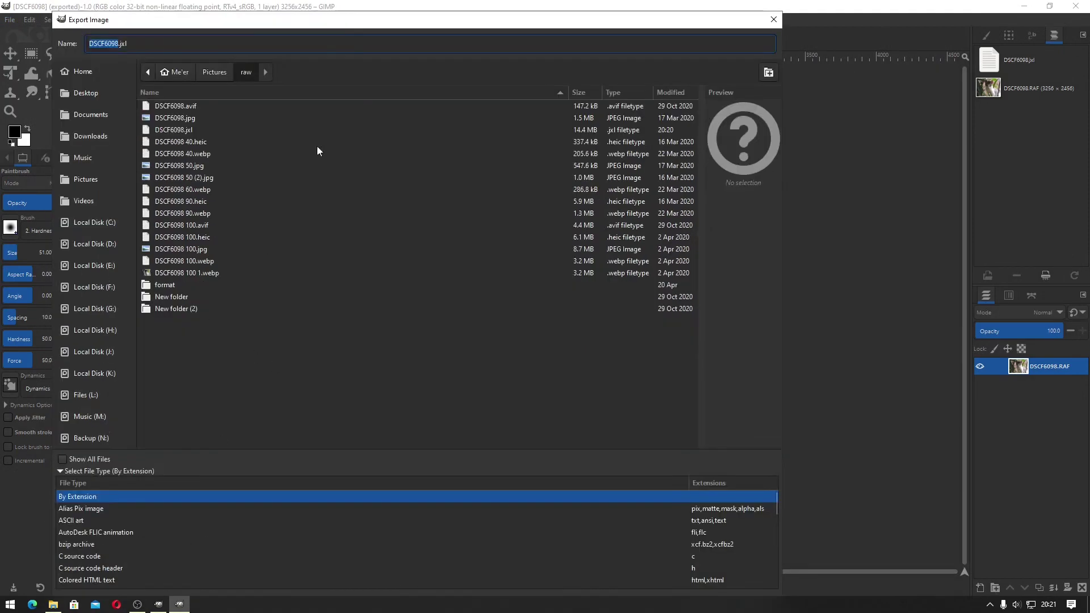
scroll(191, 521, down, 2)
scroll(191, 522, down, 4)
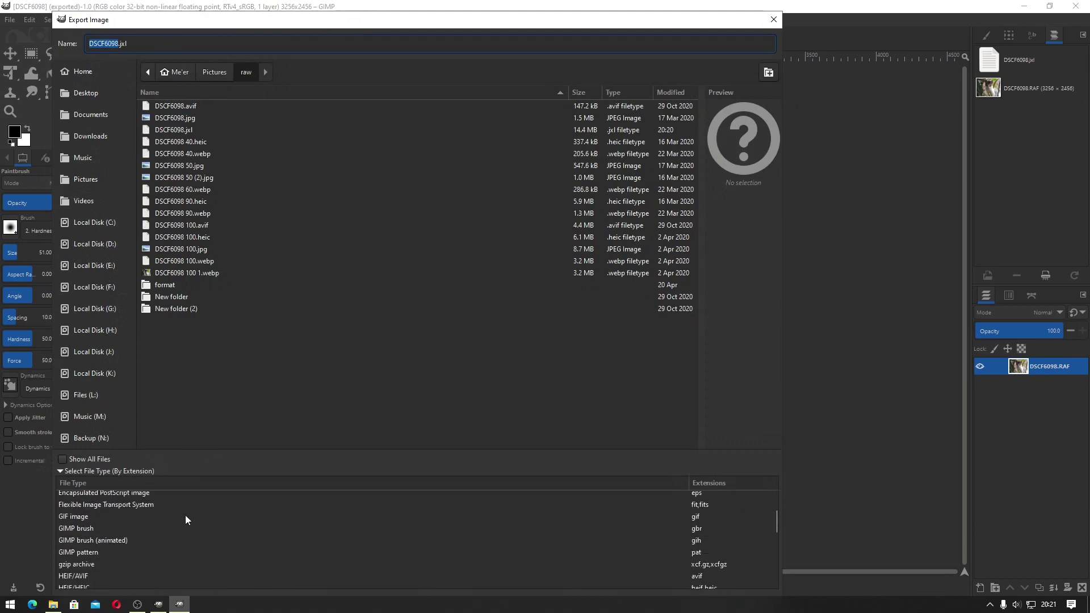
click(96, 577)
drag(362, 12, 367, 159)
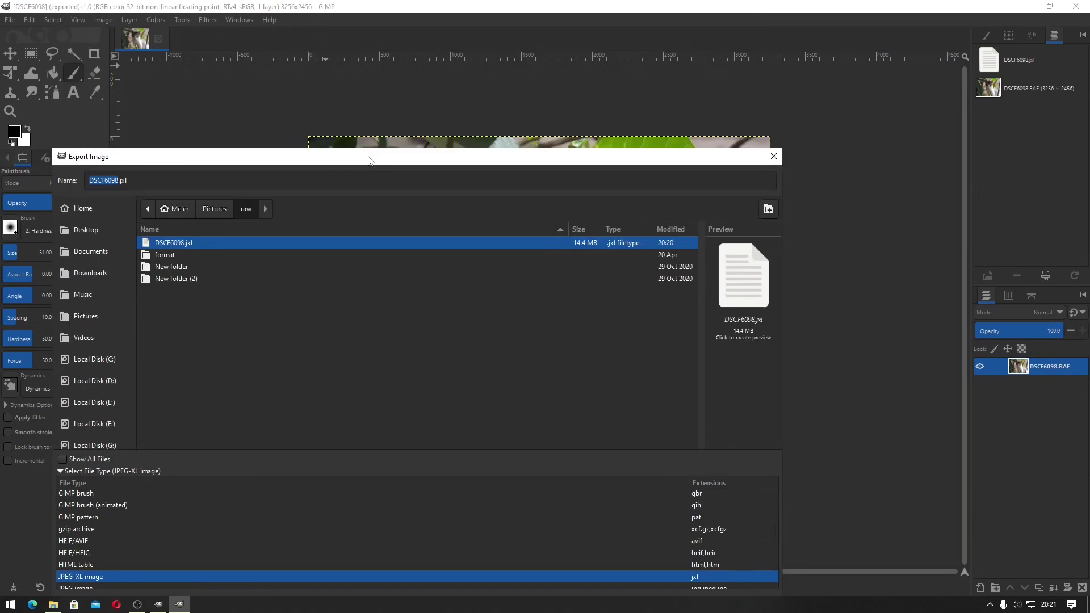
Decline replacing the existing file and name the export DSCF6098 lossy.jxl
click(684, 502)
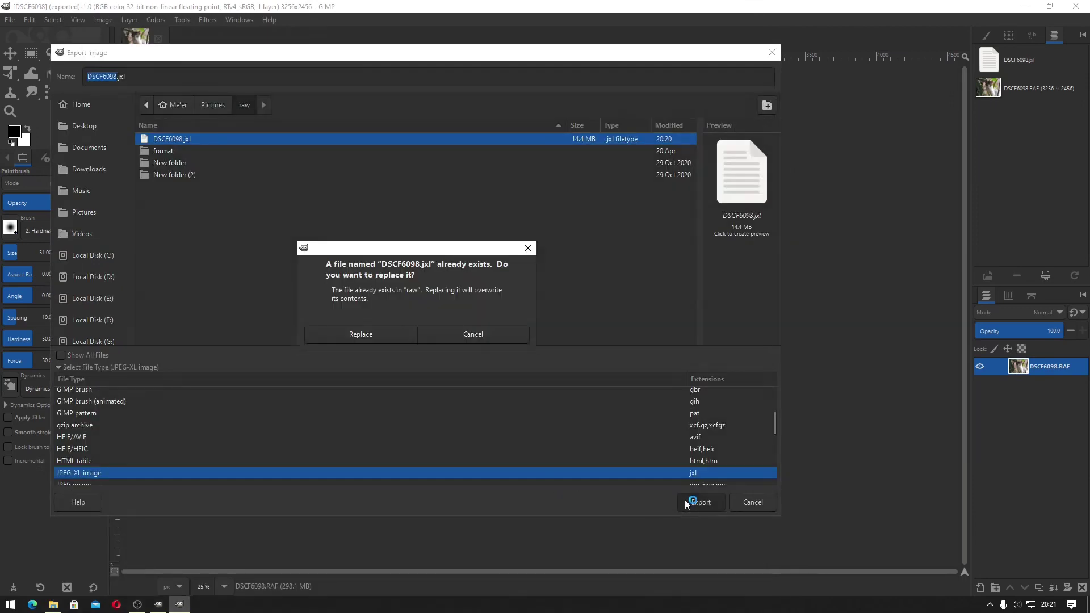
click(454, 335)
click(117, 76)
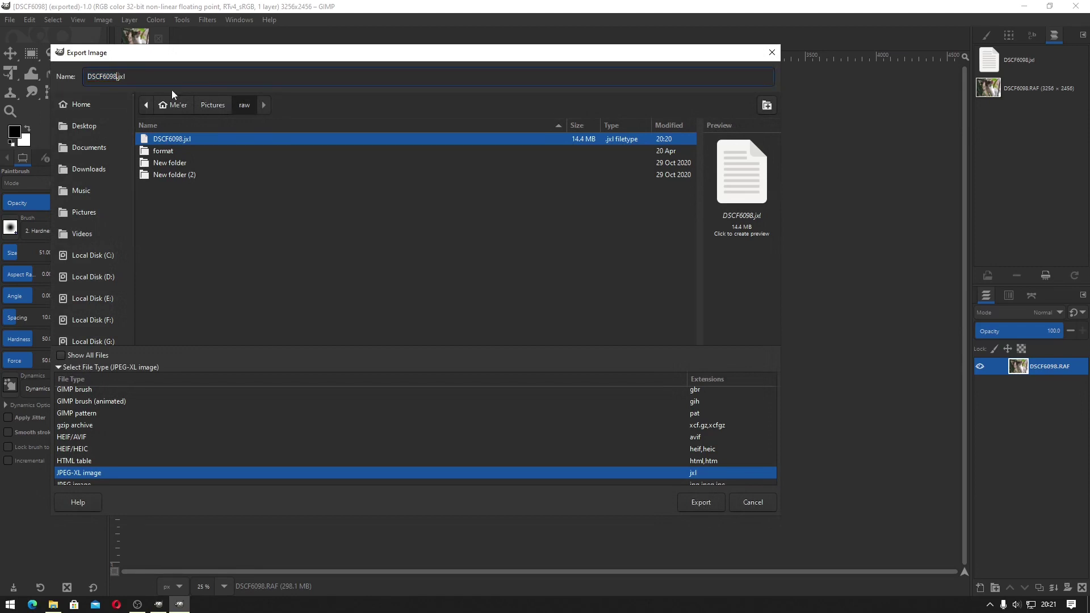
text(lossy)
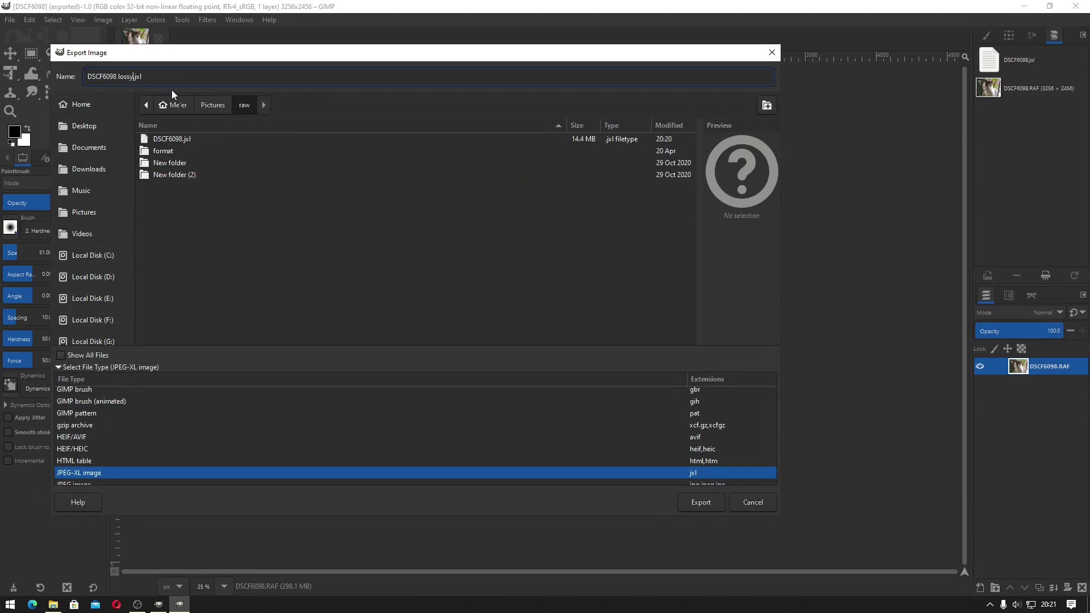
Try to export DSCF6098 lossy.jxl with Lossless turned off and Compression/maxError set to 0.00
click(701, 502)
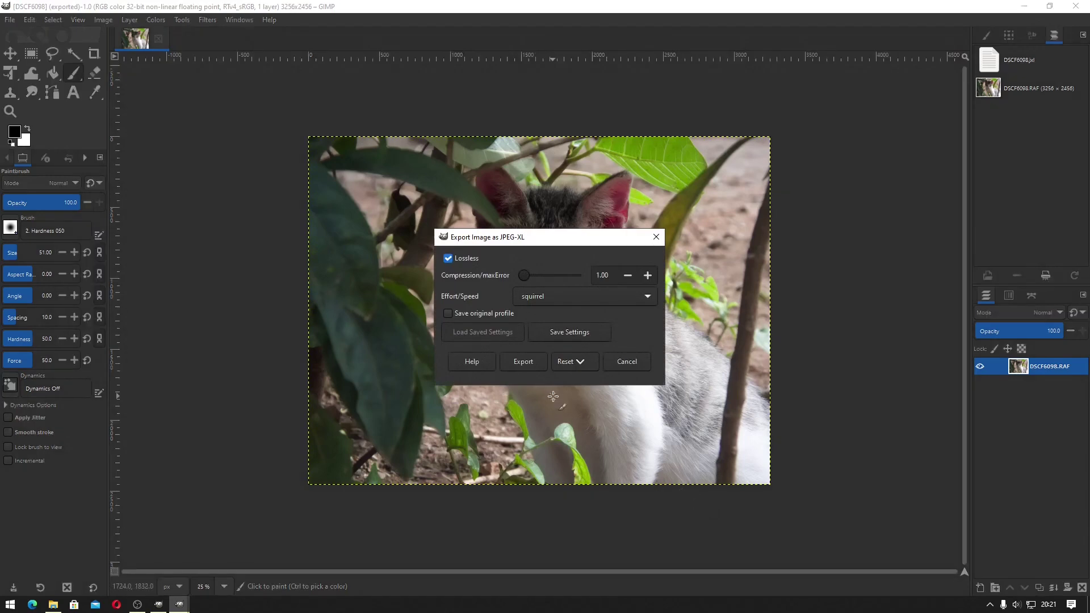
click(464, 260)
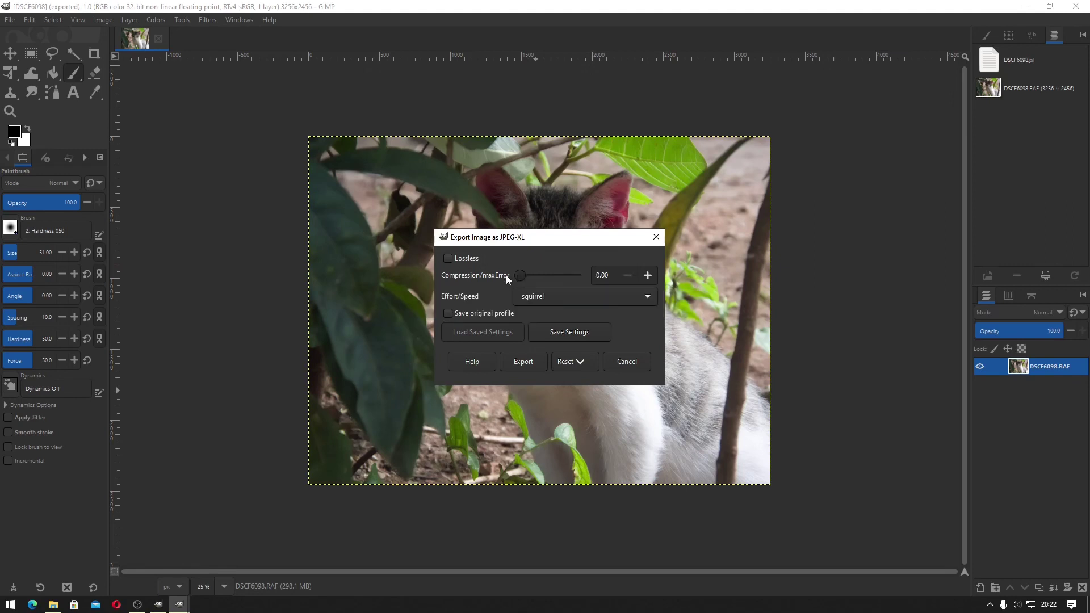
click(530, 365)
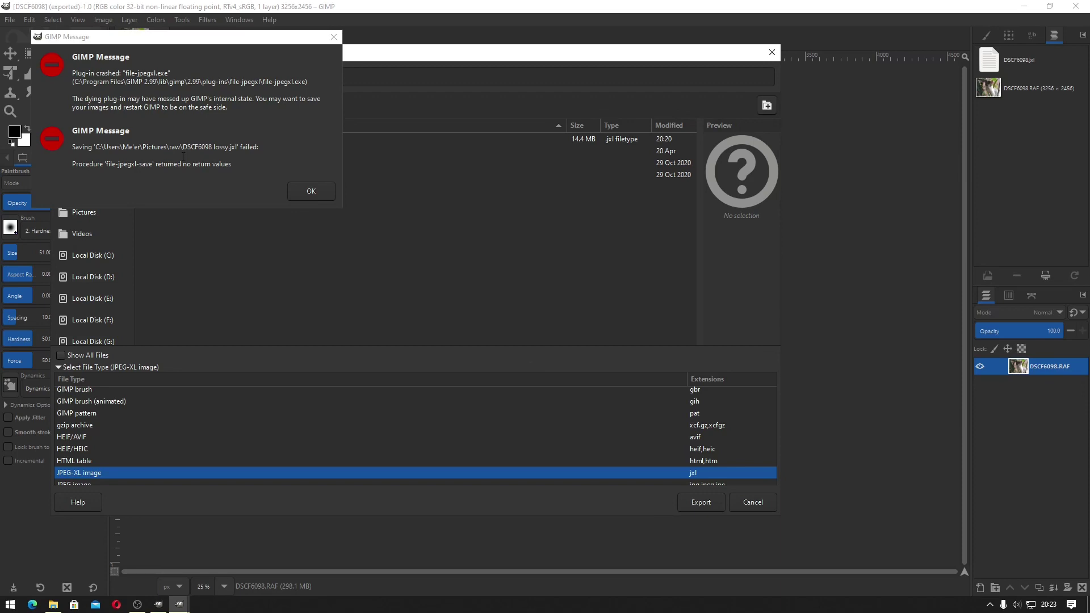
click(308, 194)
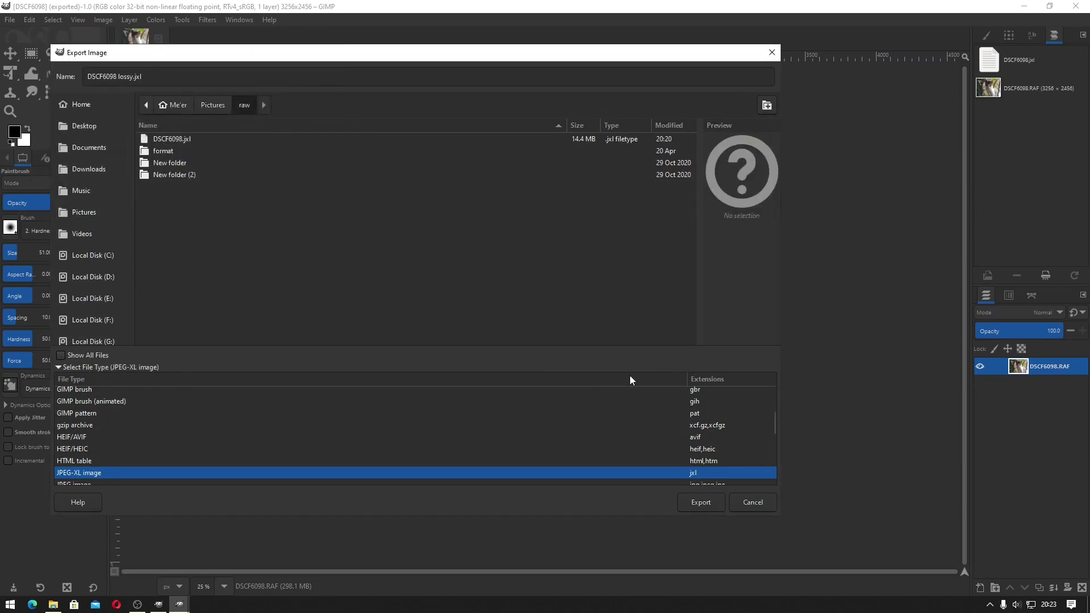
Export DSCF6098 lossy.jxl again, changing only the Lossless option to off
click(701, 502)
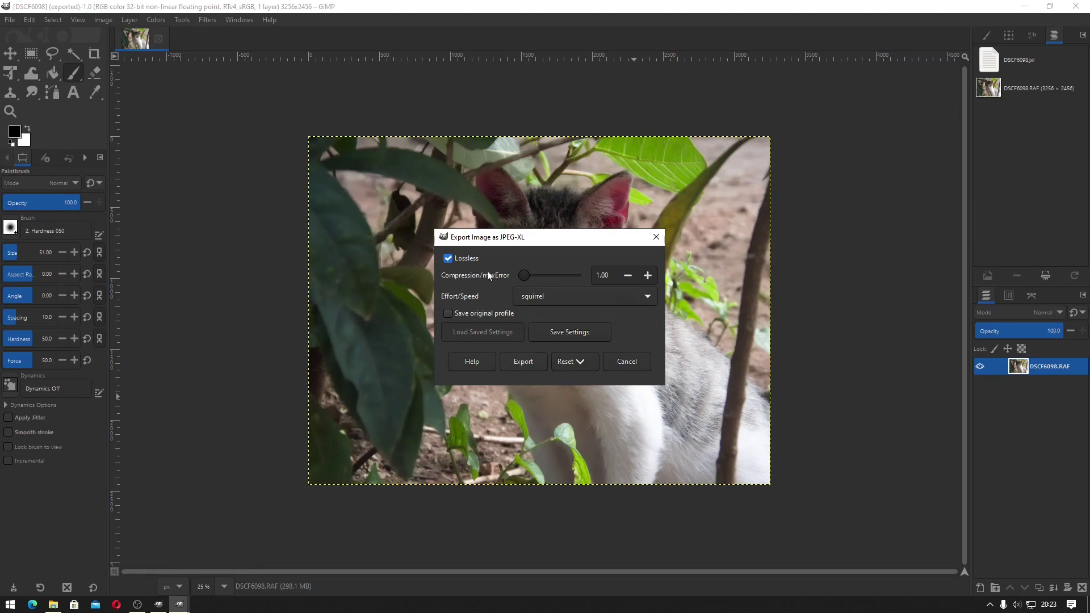
click(467, 259)
click(531, 361)
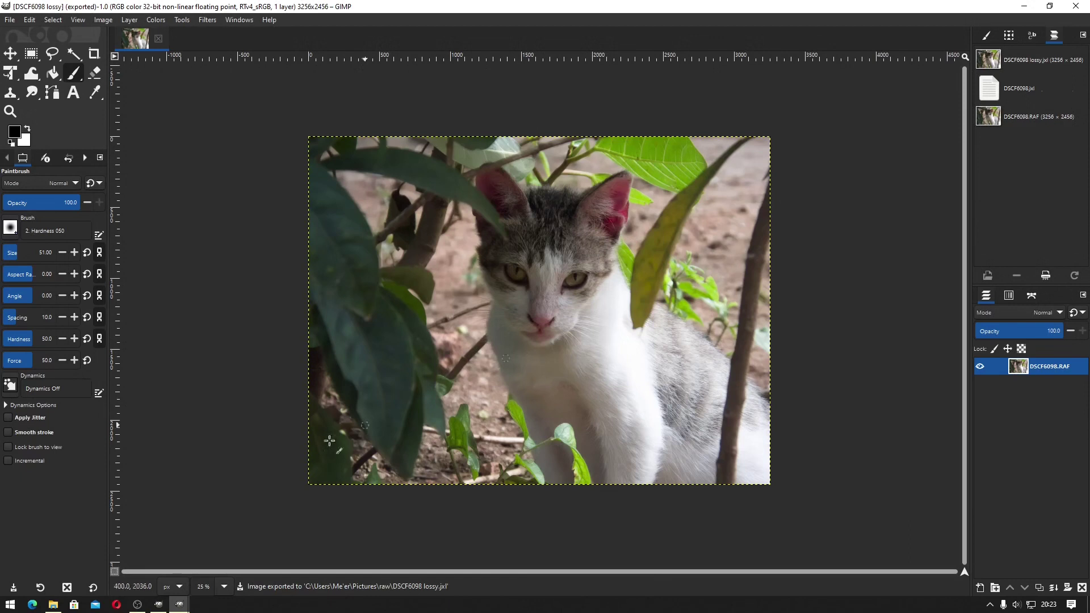
Switch to File Explorer and examine the size of DSCF6098 lossy.jxl in the raw folder
key(alt+Tab)
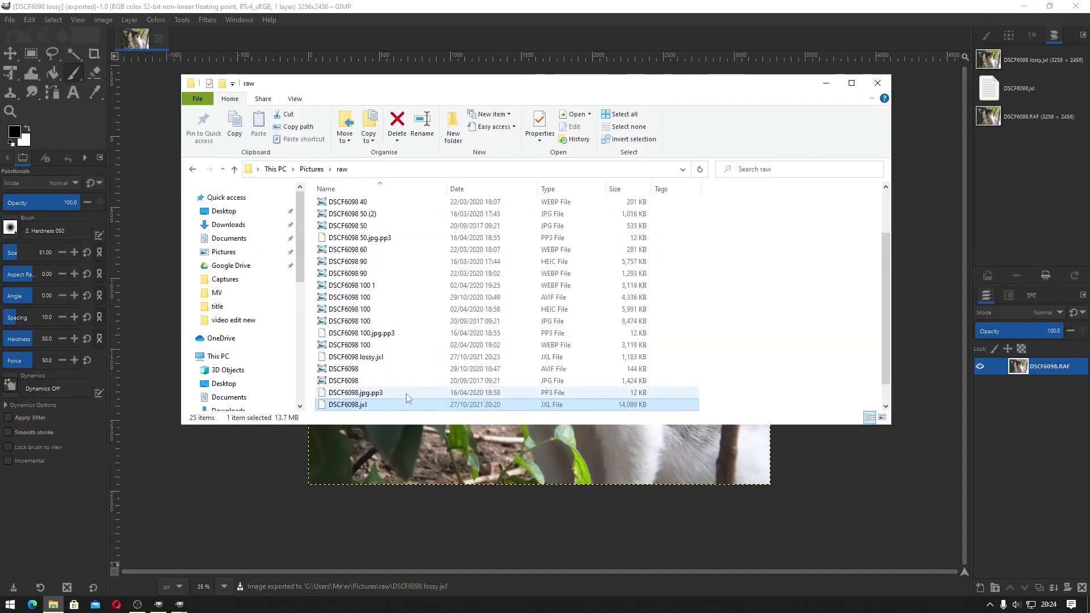
click(472, 359)
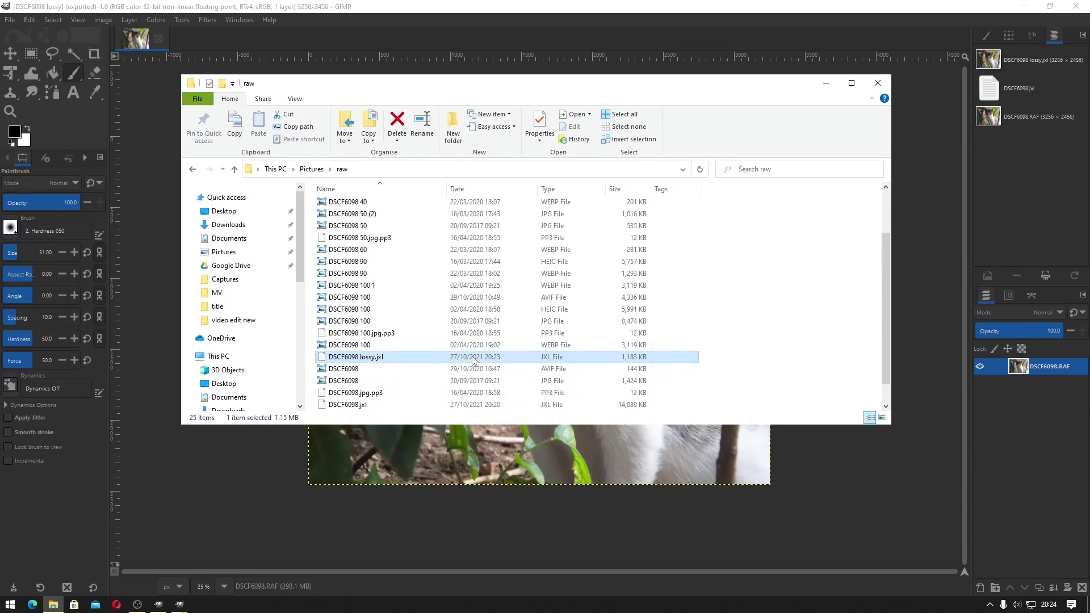
Compare the sizes of DSCF6098.jxl and DSCF6098 lossy.jxl, and check which programs can open the lossy file and the DSCF6098 100 JPG
click(430, 406)
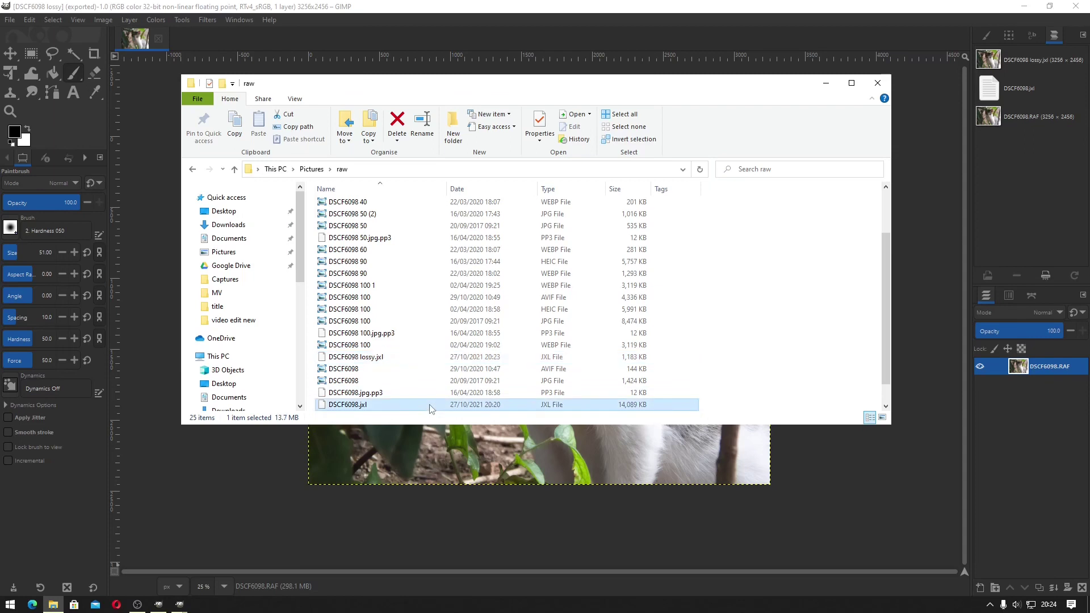
click(437, 358)
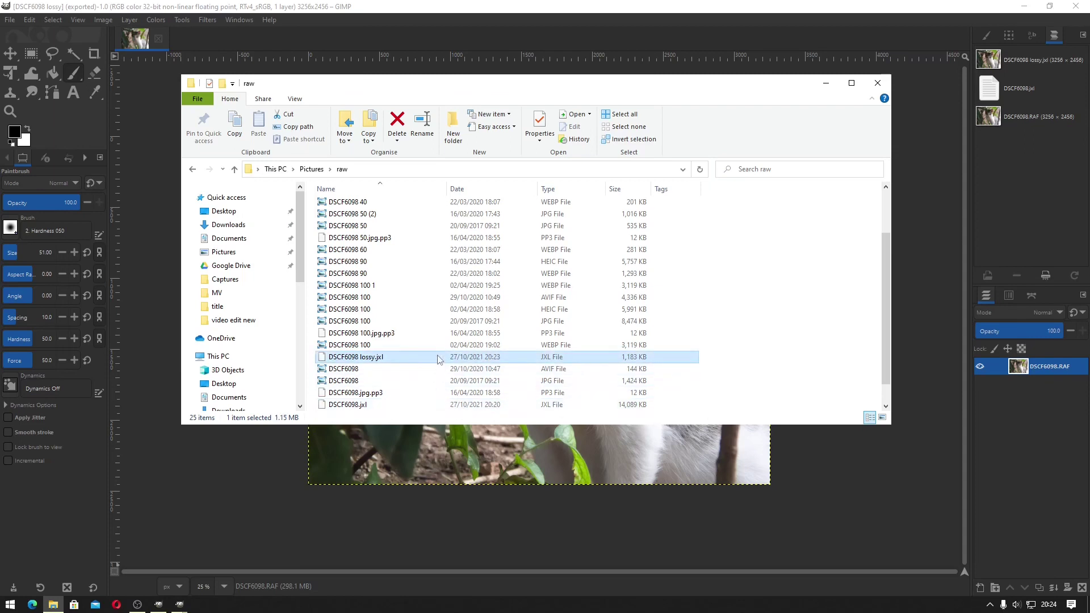
right_click(375, 363)
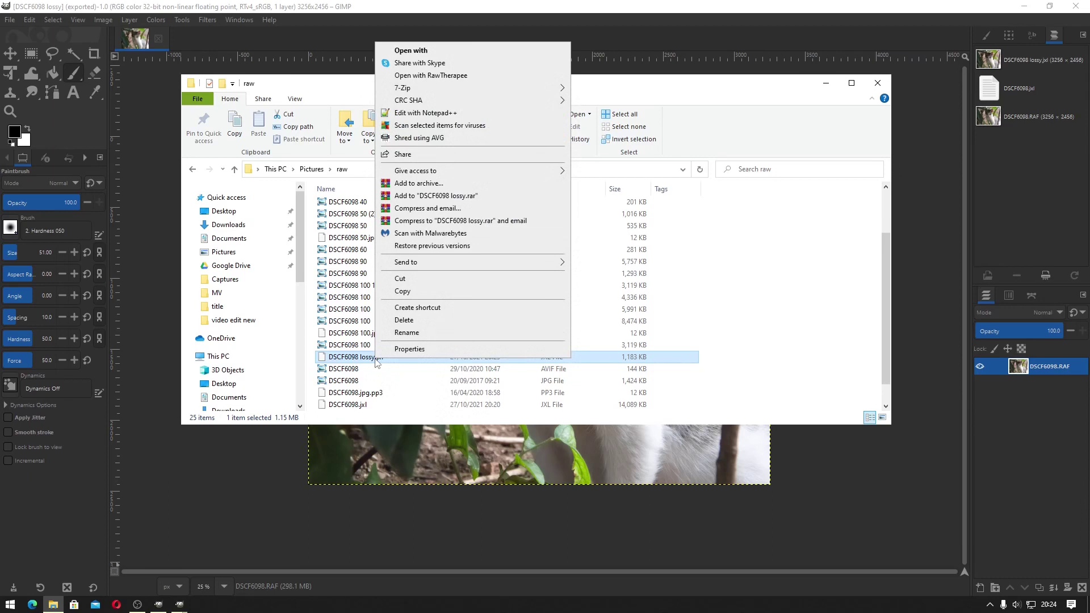
right_click(339, 322)
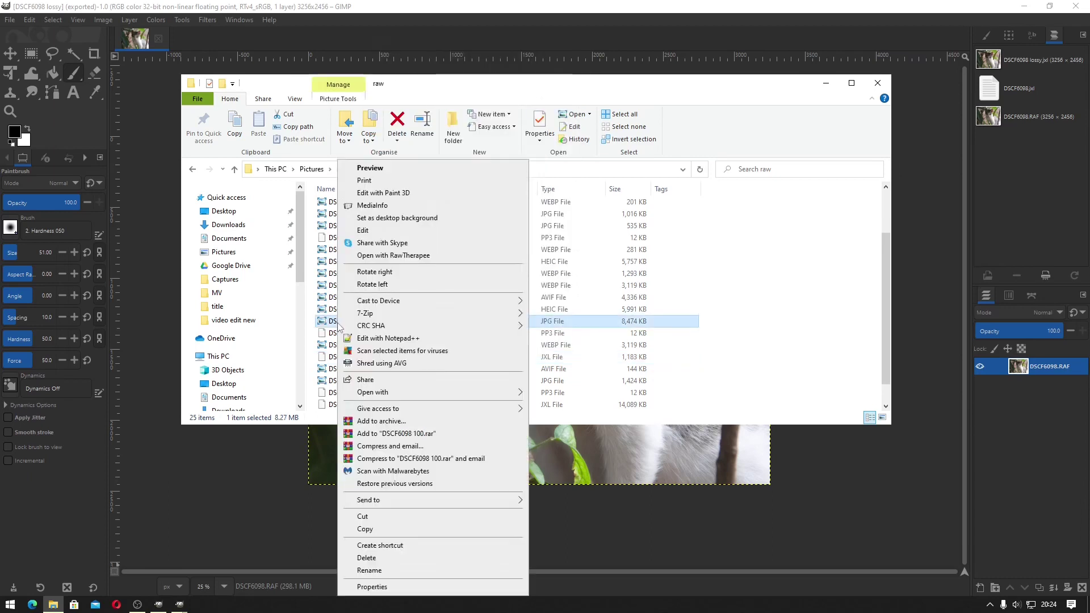
mouse_move(421, 397)
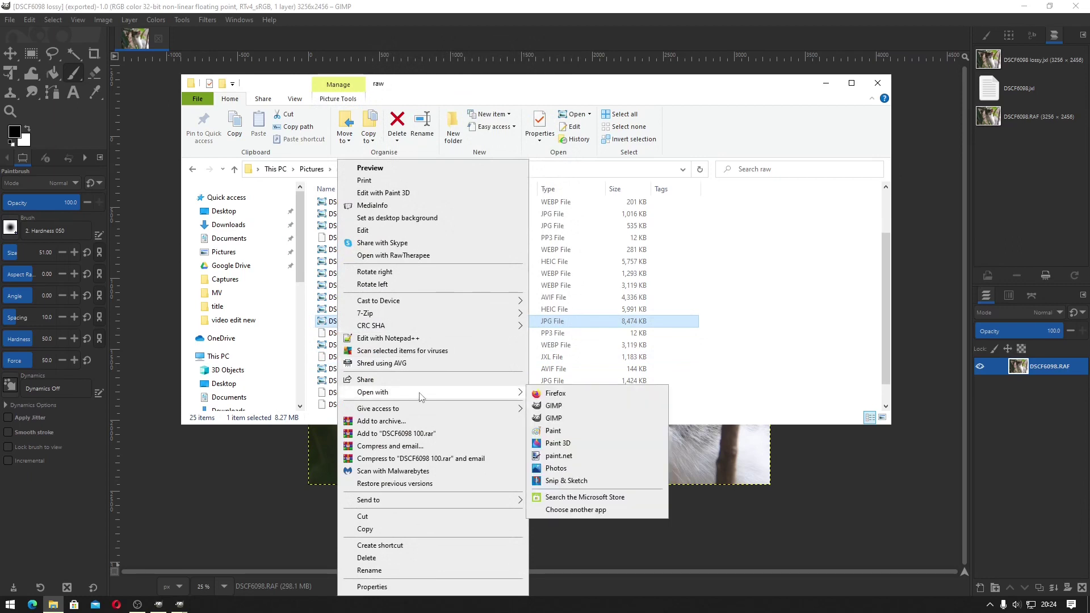
click(332, 372)
click(352, 369)
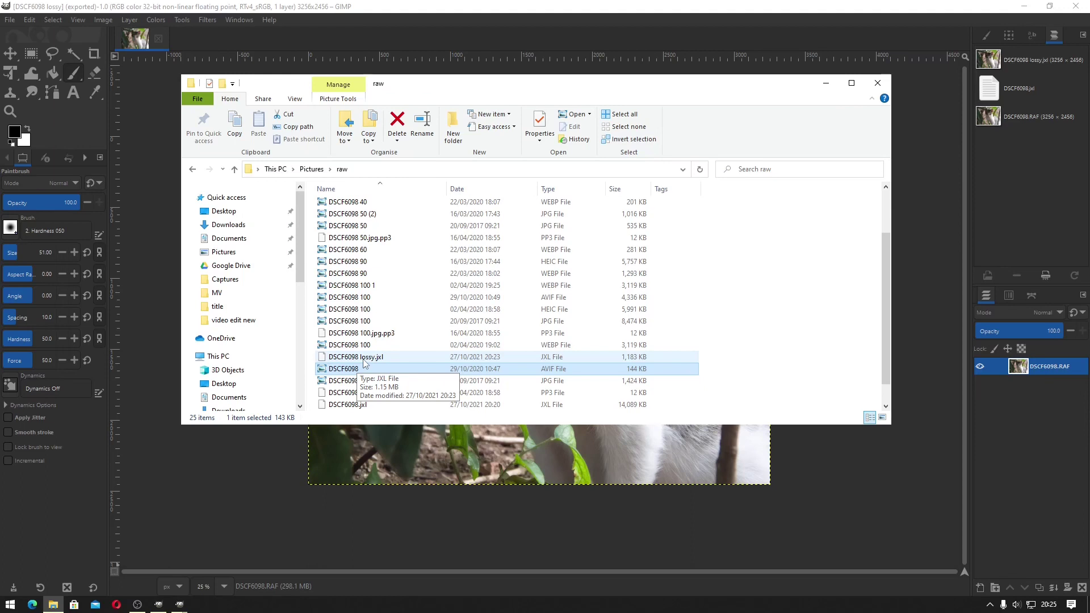
Launch Chrome and open DSCF6098.jxl from the raw folder in it
click(10, 604)
click(234, 512)
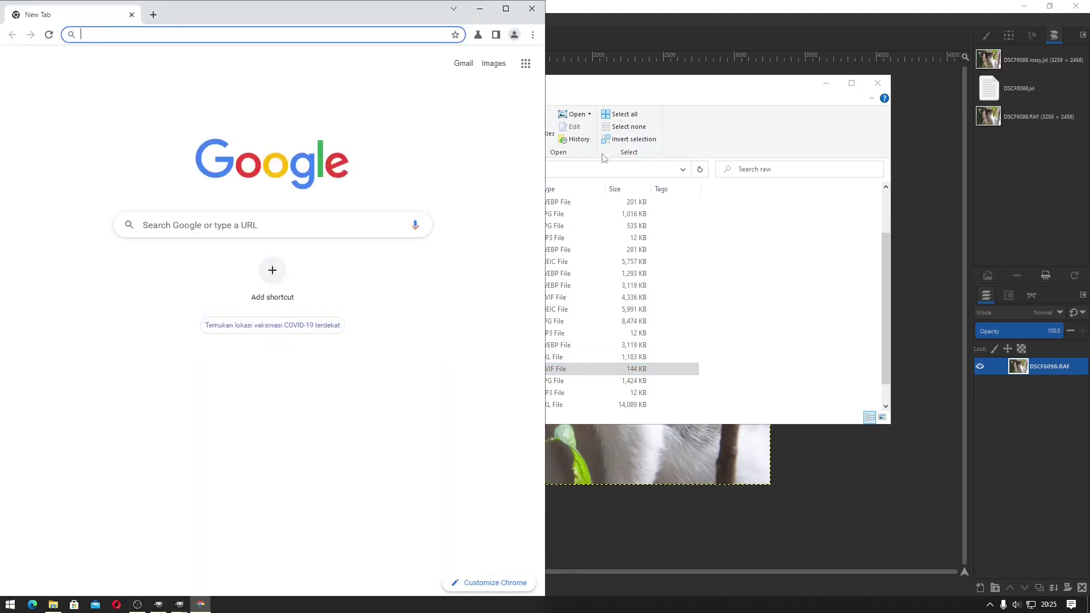
drag(624, 88, 727, 86)
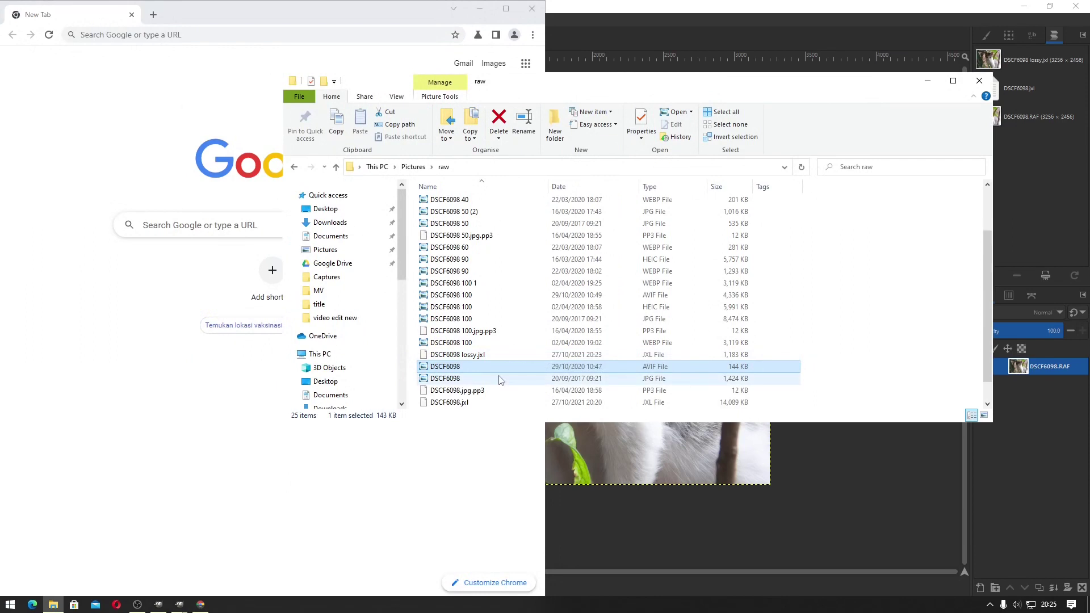
click(480, 392)
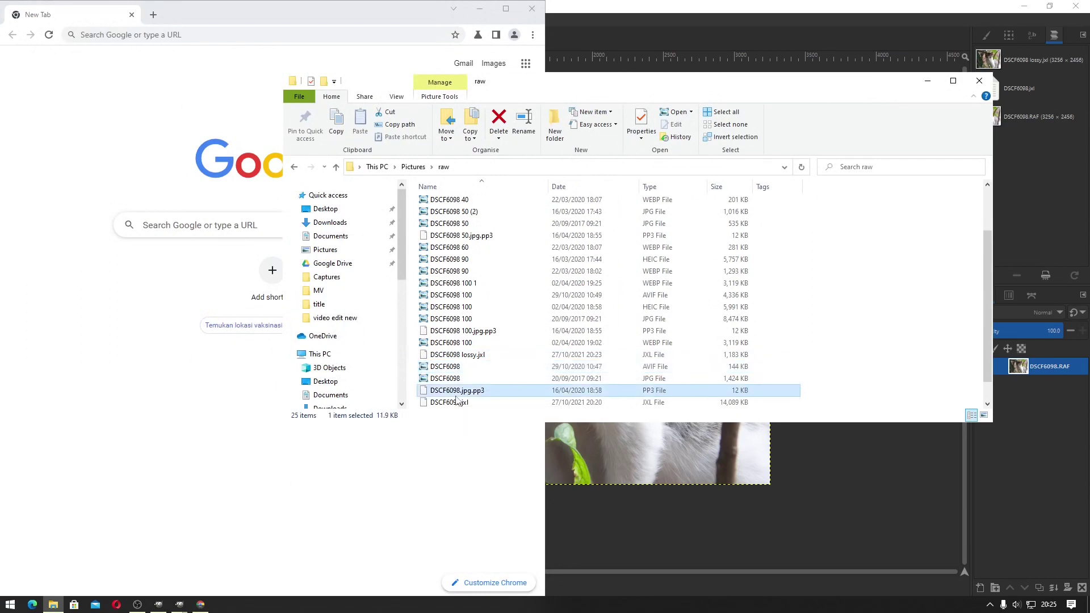
click(459, 403)
drag(458, 403, 114, 413)
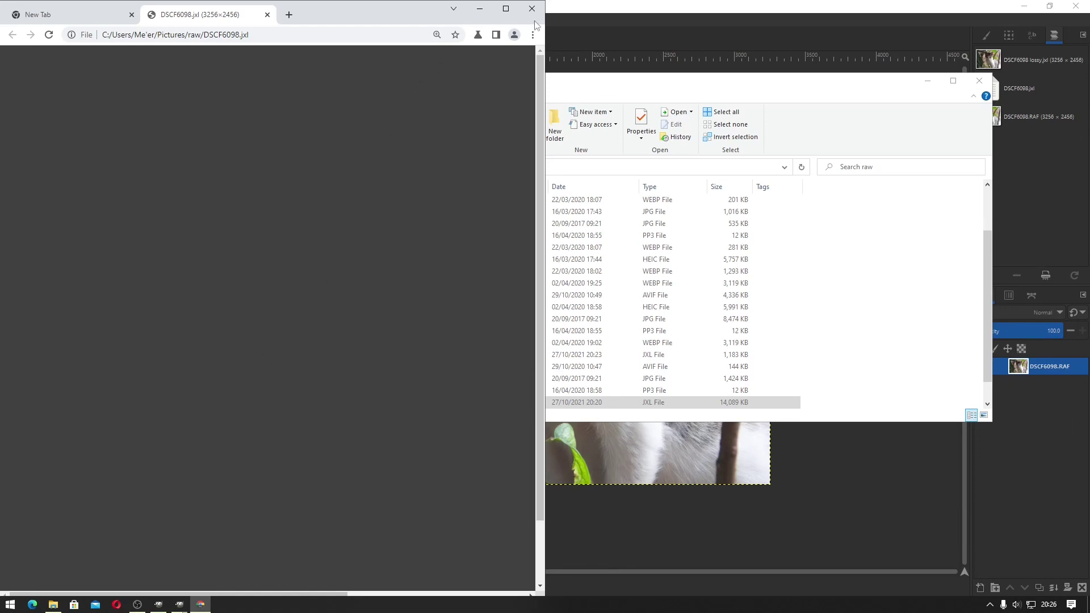
Maximize the Chrome window and examine the lossless DSCF6098.jxl photo's detail at full size and enlarged
click(506, 9)
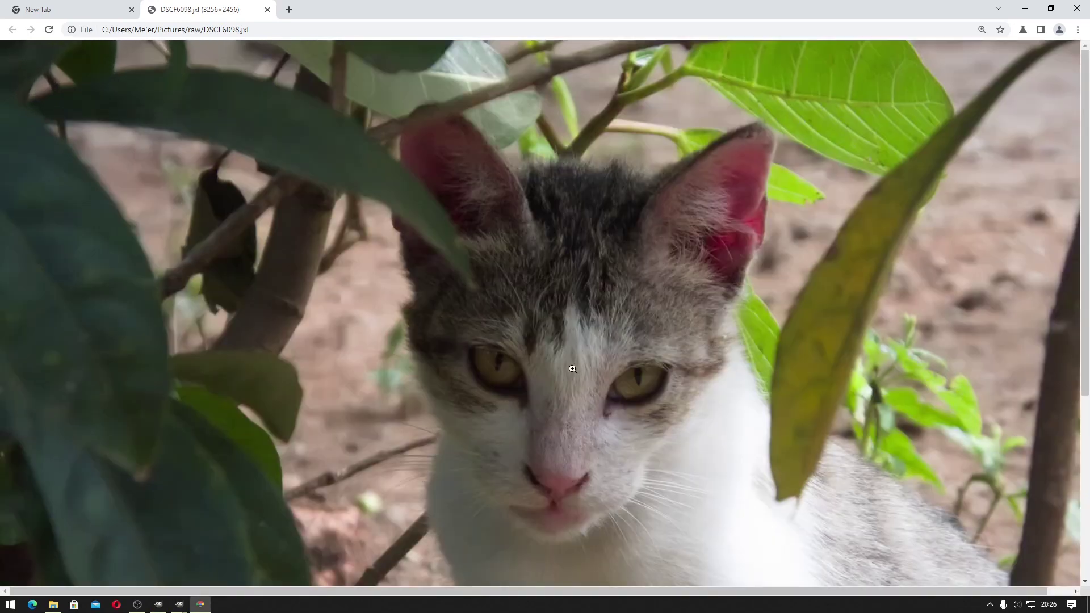
click(572, 369)
click(576, 376)
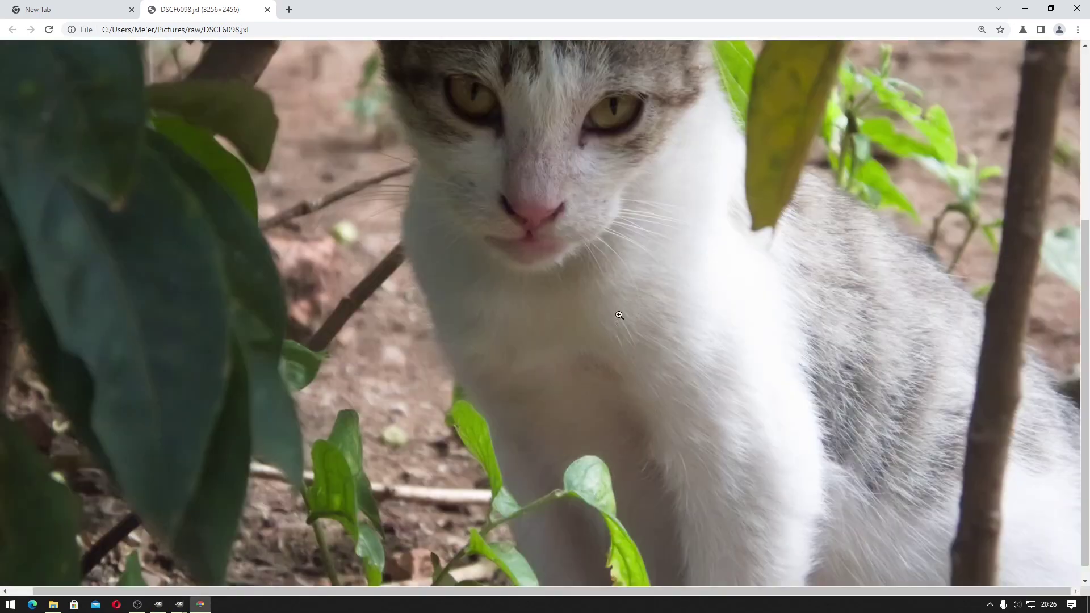
click(568, 203)
click(540, 267)
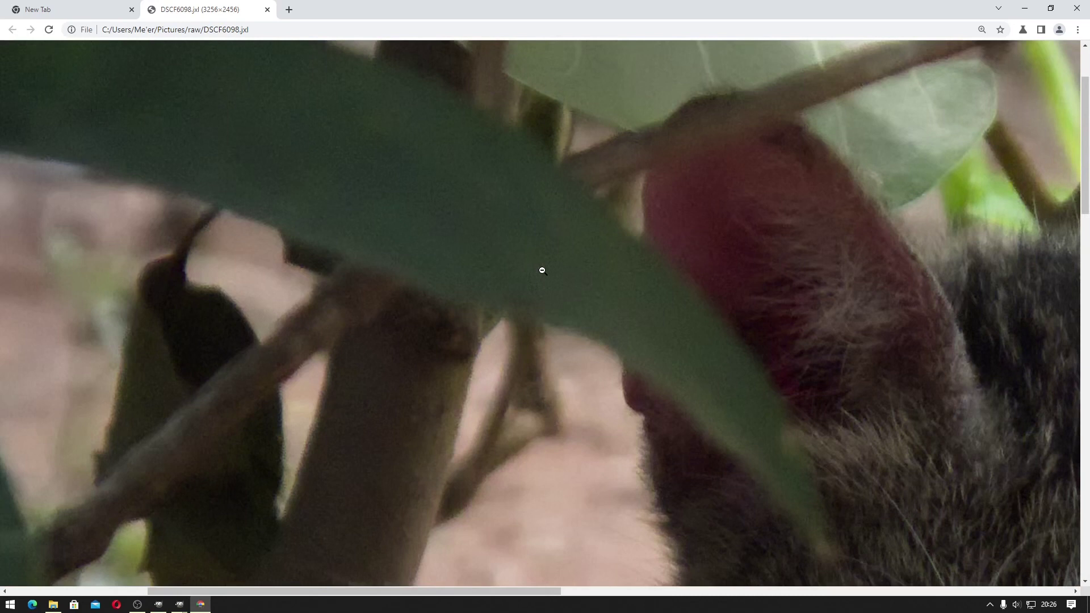
key(ctrl+plus)
key(ctrl+0)
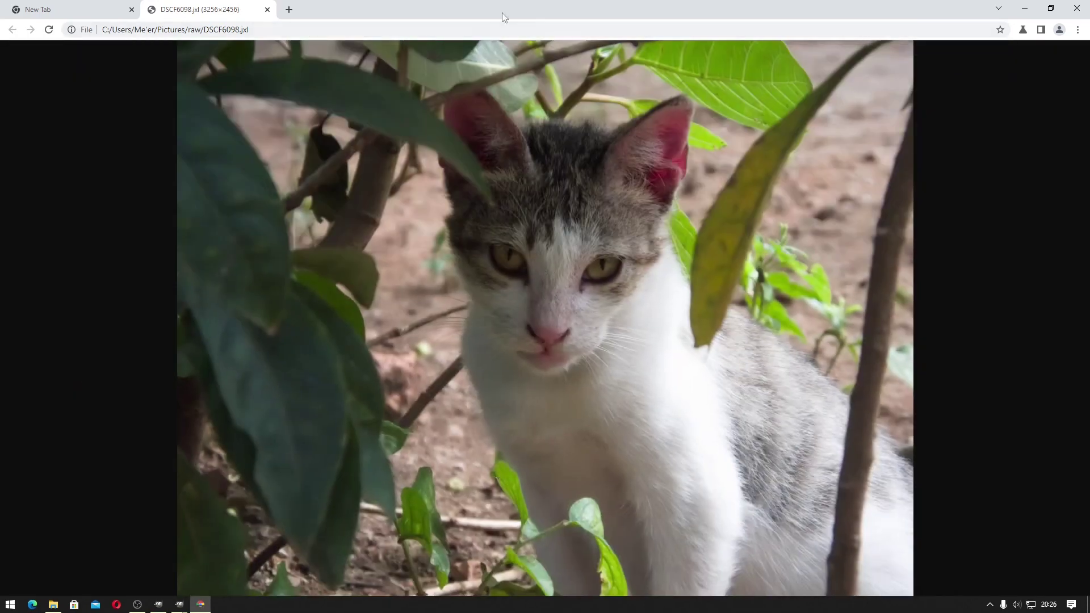
Place Chrome beside the raw folder and open DSCF6098 lossy.jxl in a new browser tab
drag(502, 12, 1, 152)
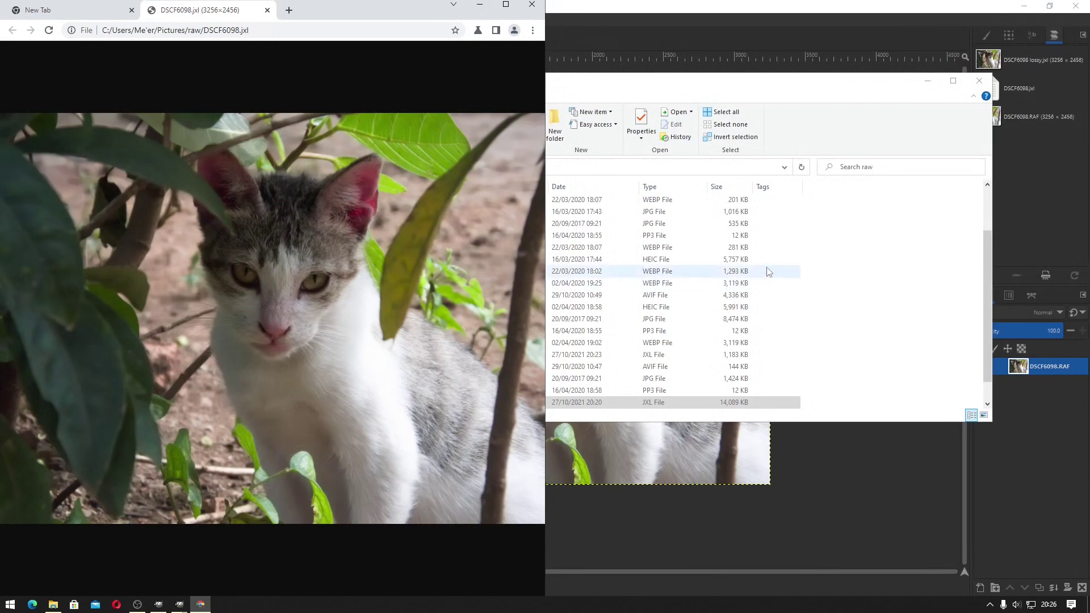
click(819, 97)
drag(819, 98, 825, 99)
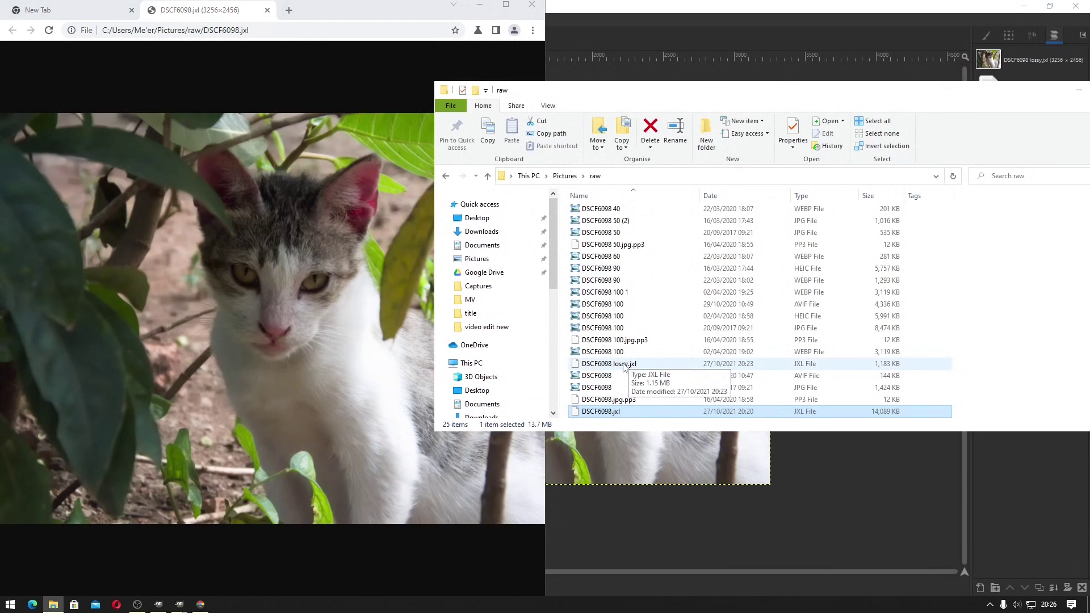
key(alt+Tab)
key(ctrl+t)
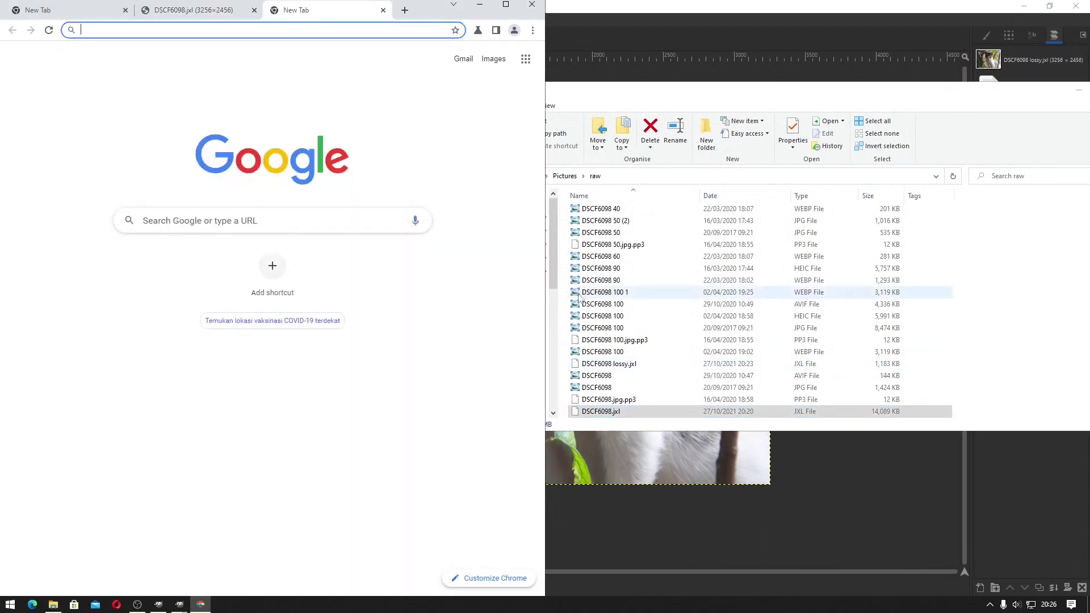
drag(608, 366, 449, 170)
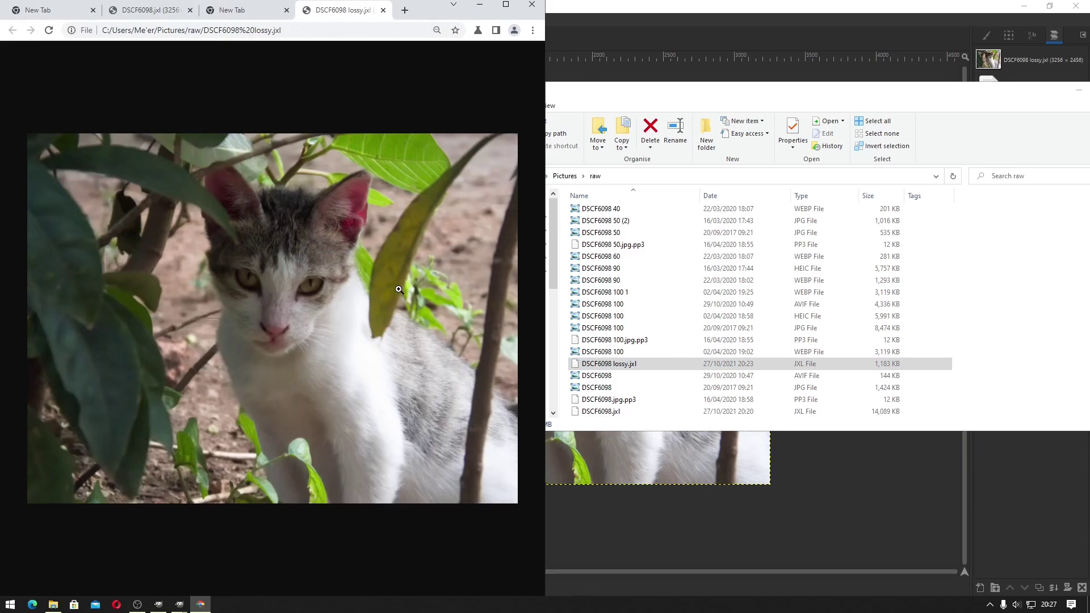
Maximize the Chrome window and examine the detail of the DSCF6098 lossy.jxl photo at full size and fitted
click(506, 6)
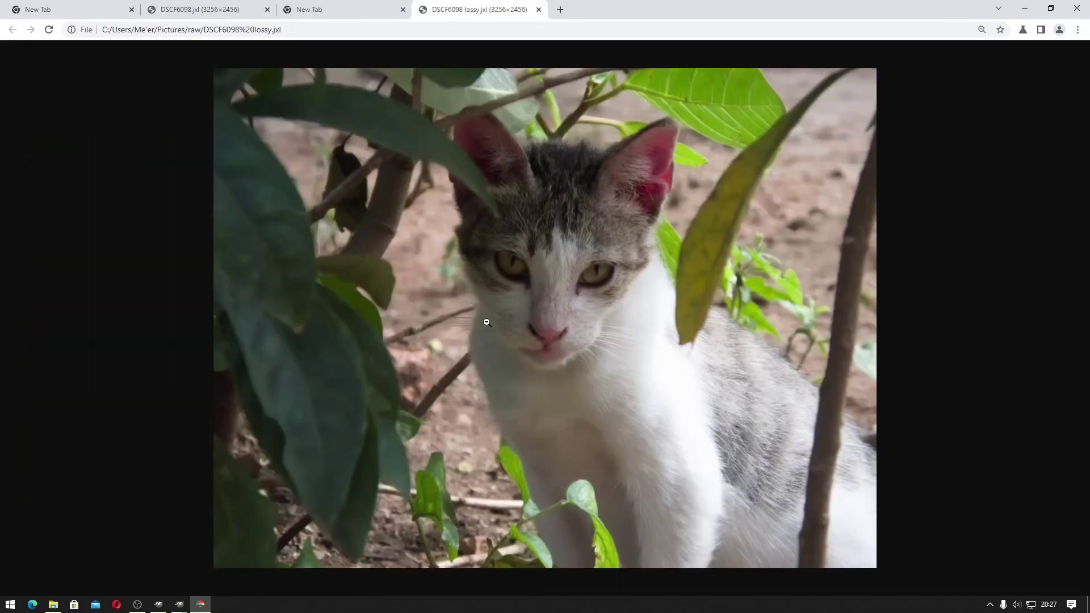
click(487, 322)
click(592, 304)
click(592, 304)
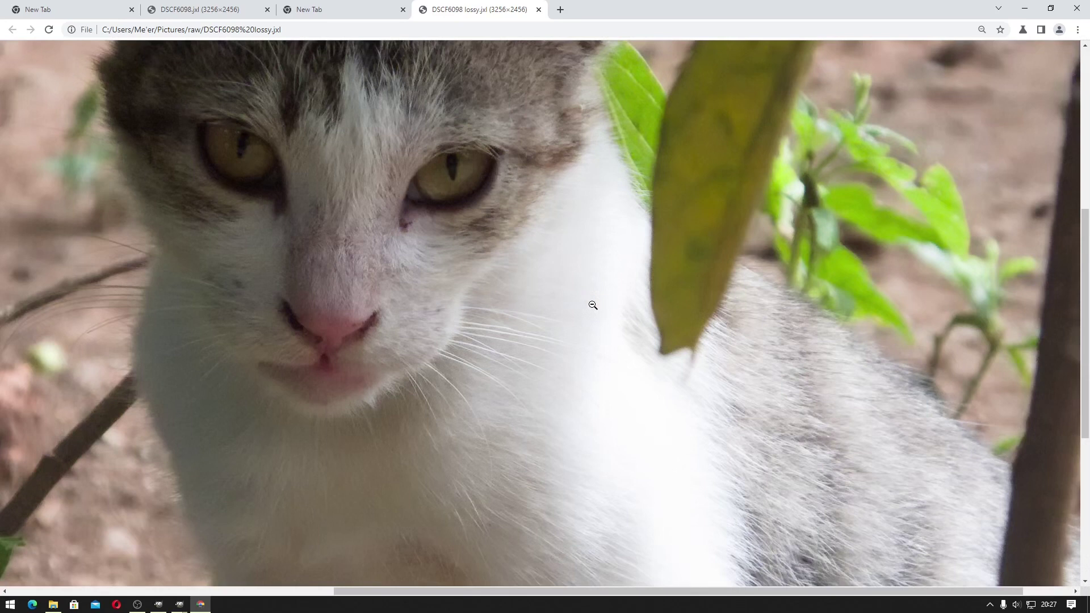
click(556, 297)
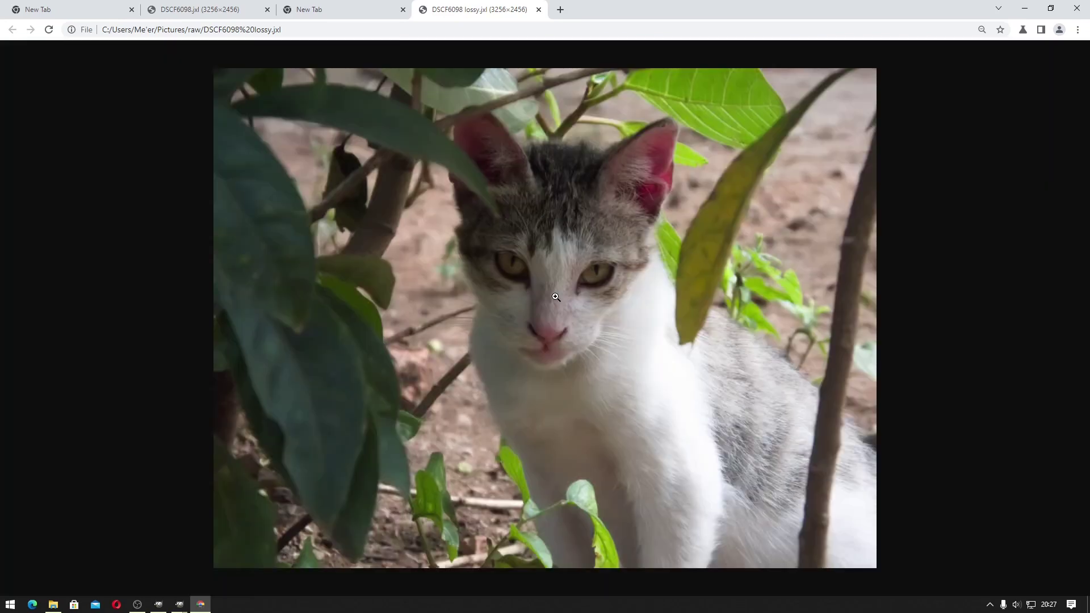
Switch to File Explorer and compare the file sizes of the DSCF6098 100 JPG, HEIC, AVIF and WEBP versions
click(52, 604)
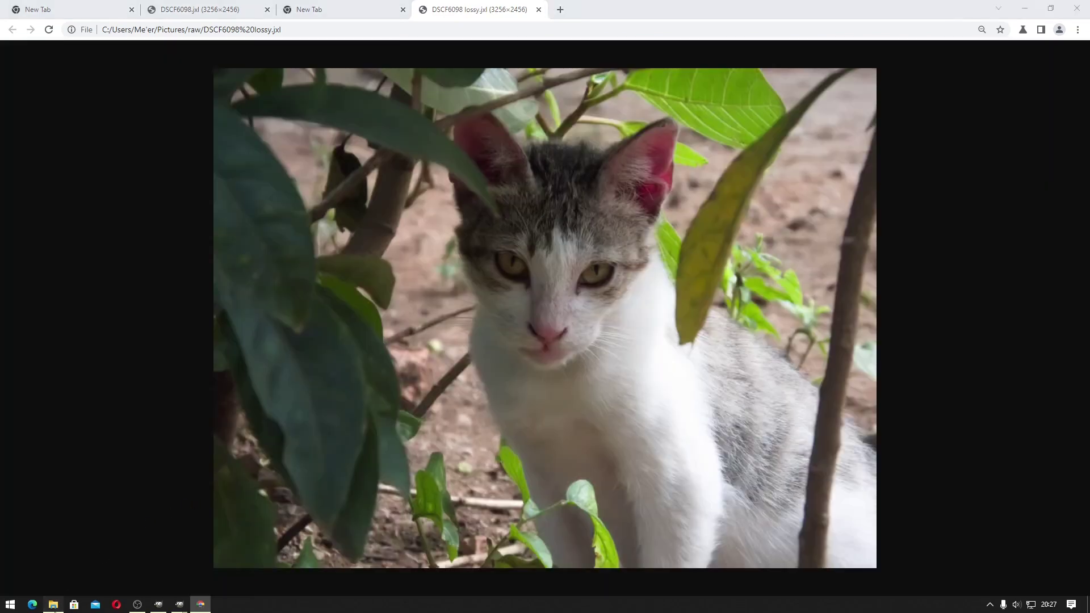
mouse_move(657, 332)
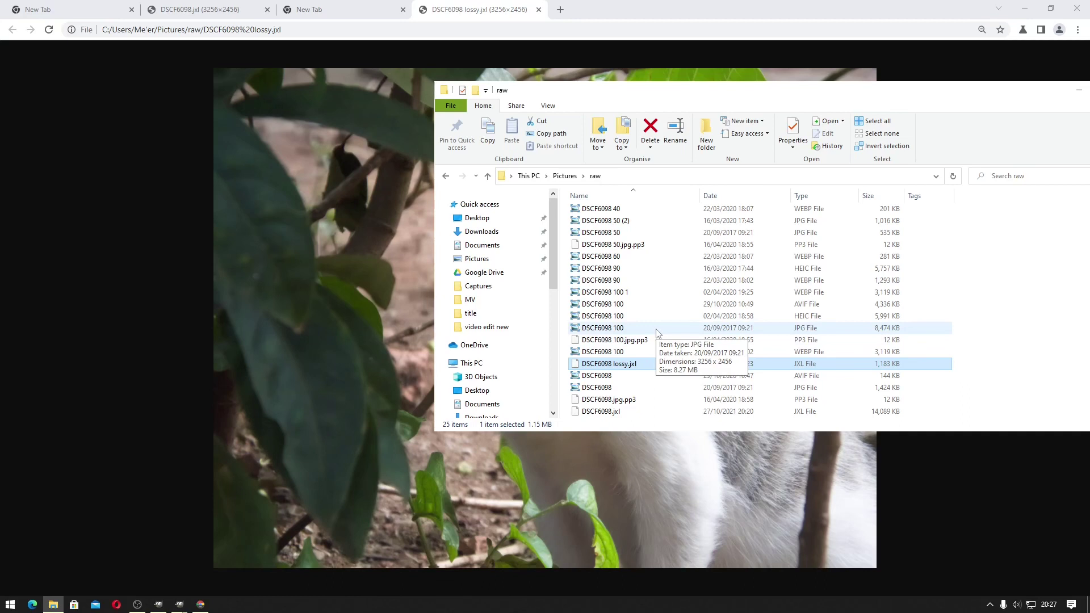
click(658, 333)
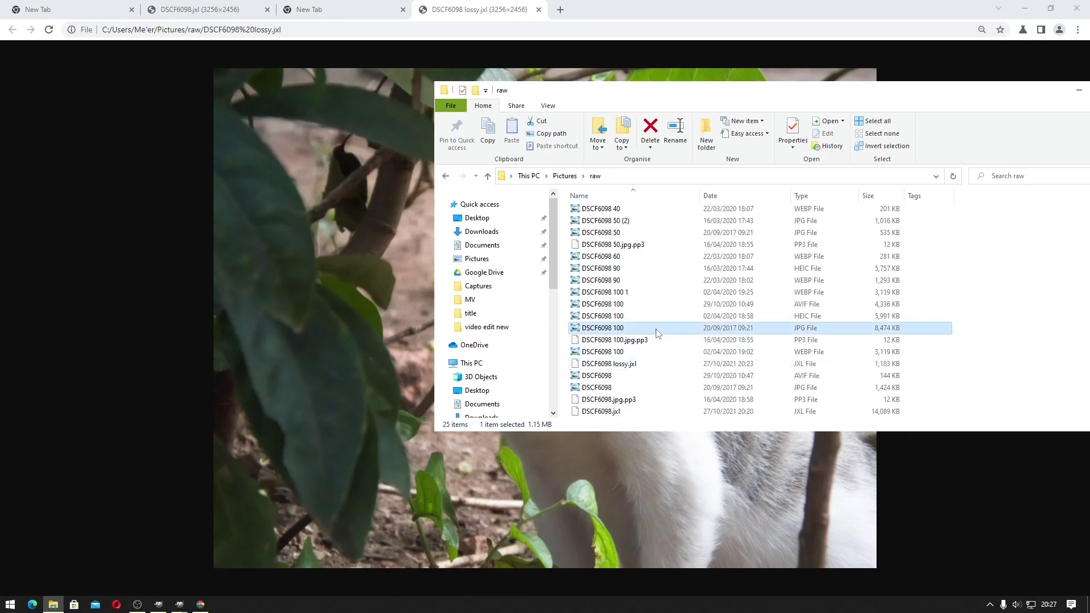
click(655, 315)
click(655, 305)
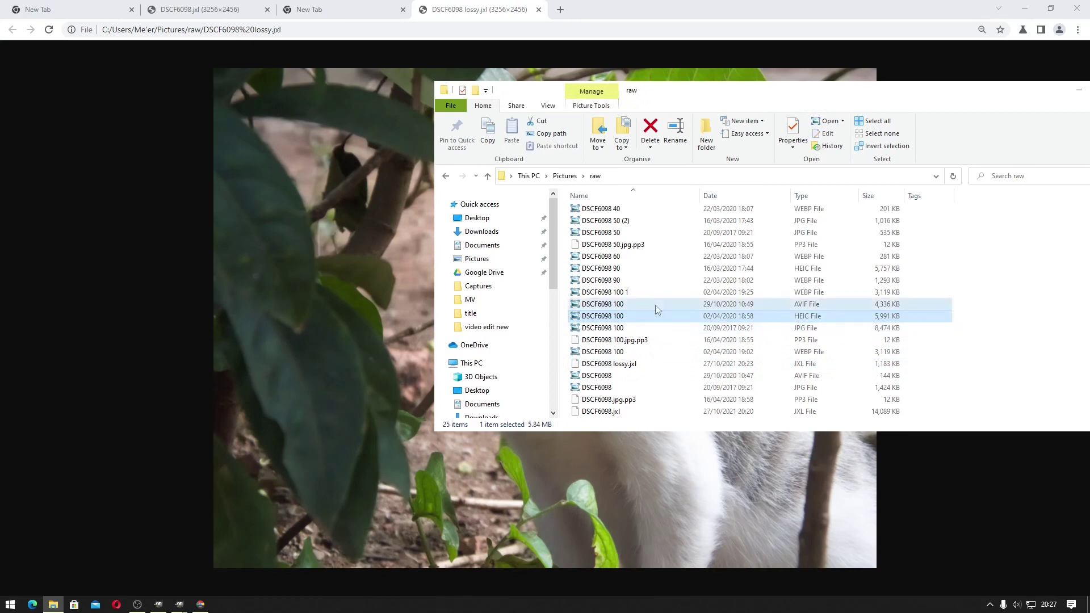
click(656, 293)
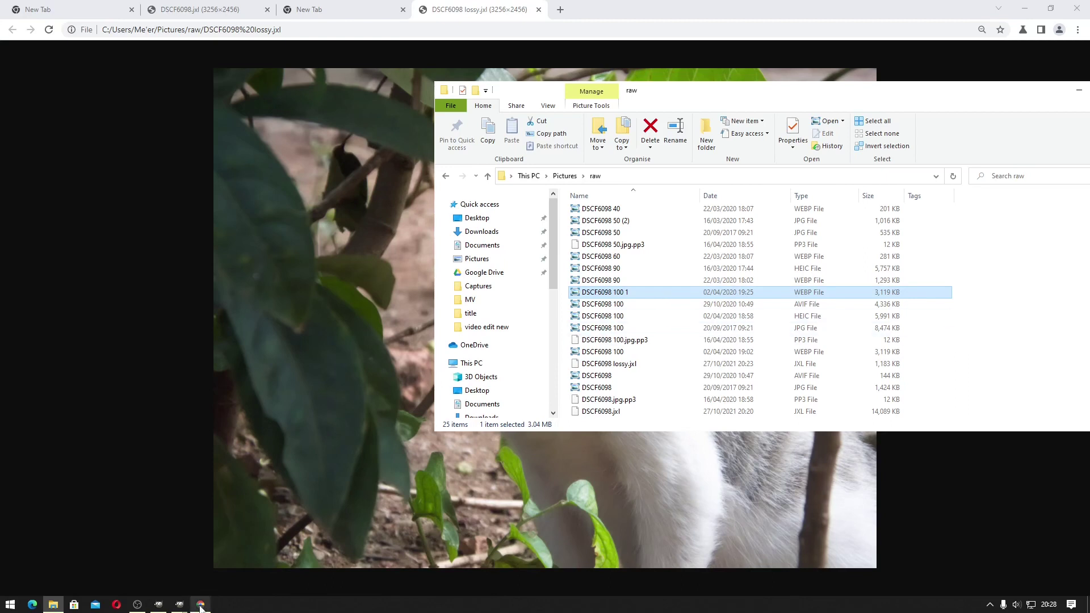
Switch to GIMP and start exporting the photo as a new file
click(181, 605)
click(137, 554)
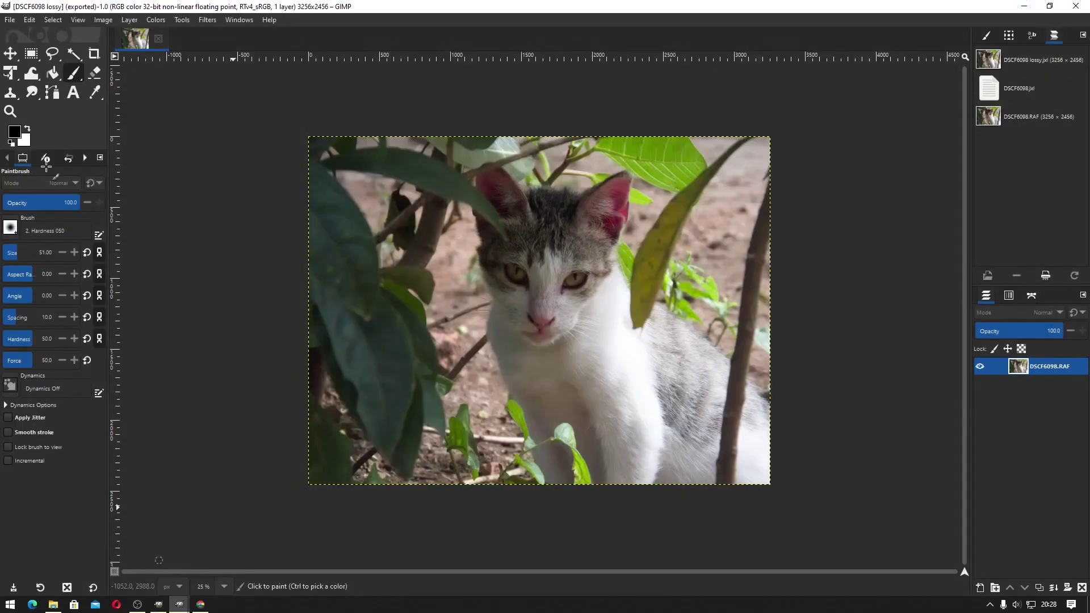
click(9, 20)
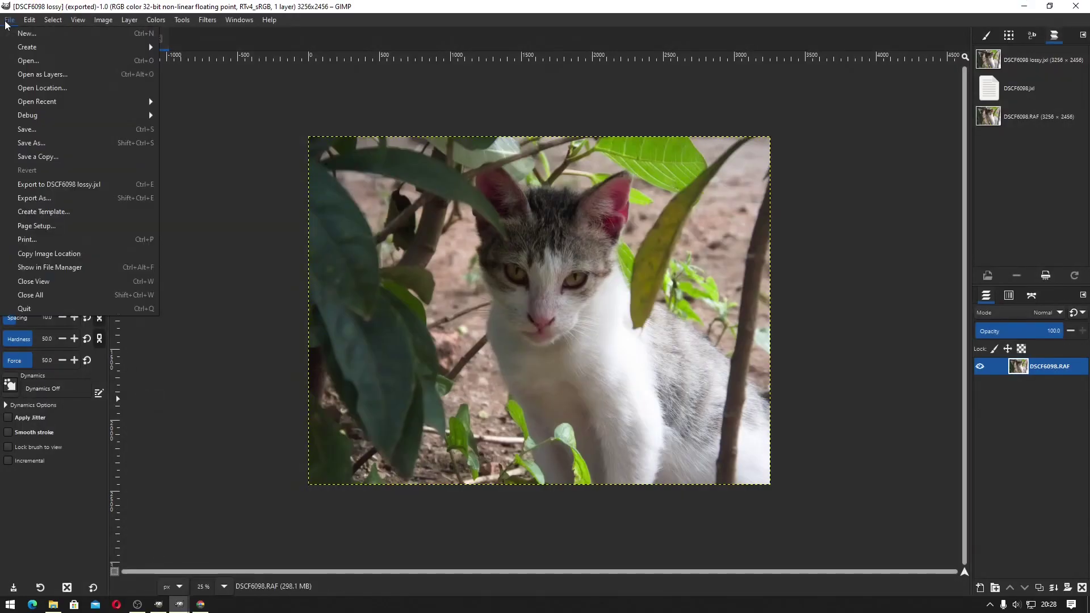
click(40, 212)
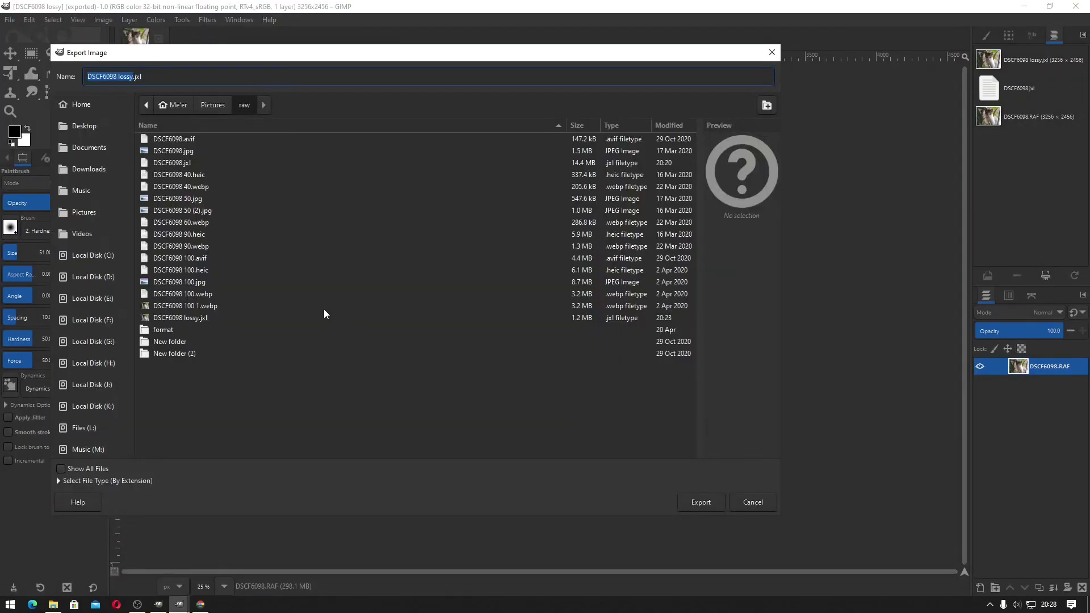
Choose HEIF/HEIC as the export file type and open the export options for DSCF6098 lossy.heif
click(118, 480)
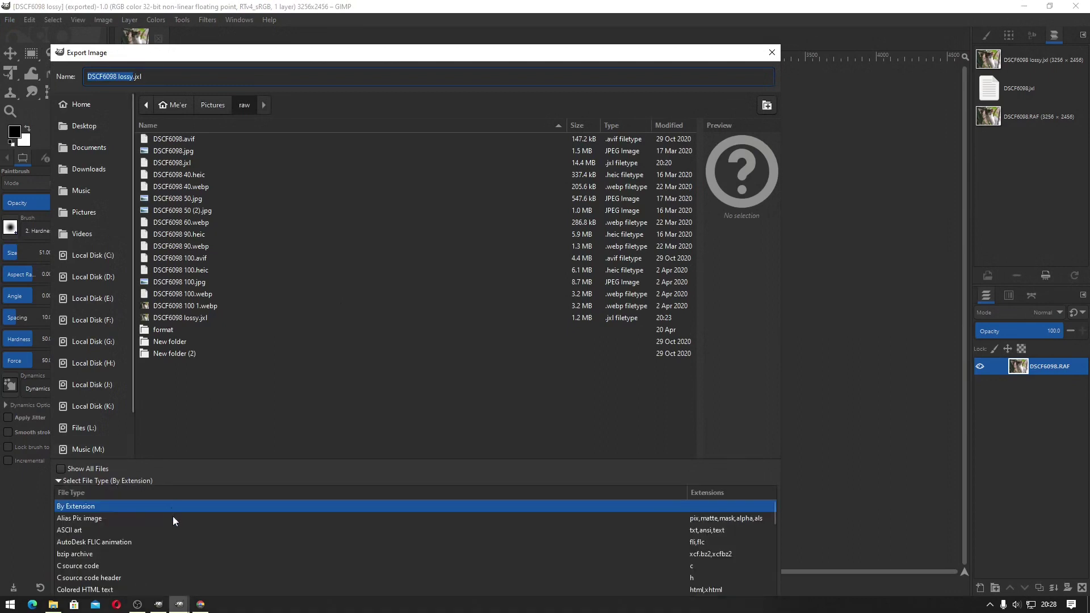
scroll(176, 530, down, 1)
scroll(176, 531, down, 5)
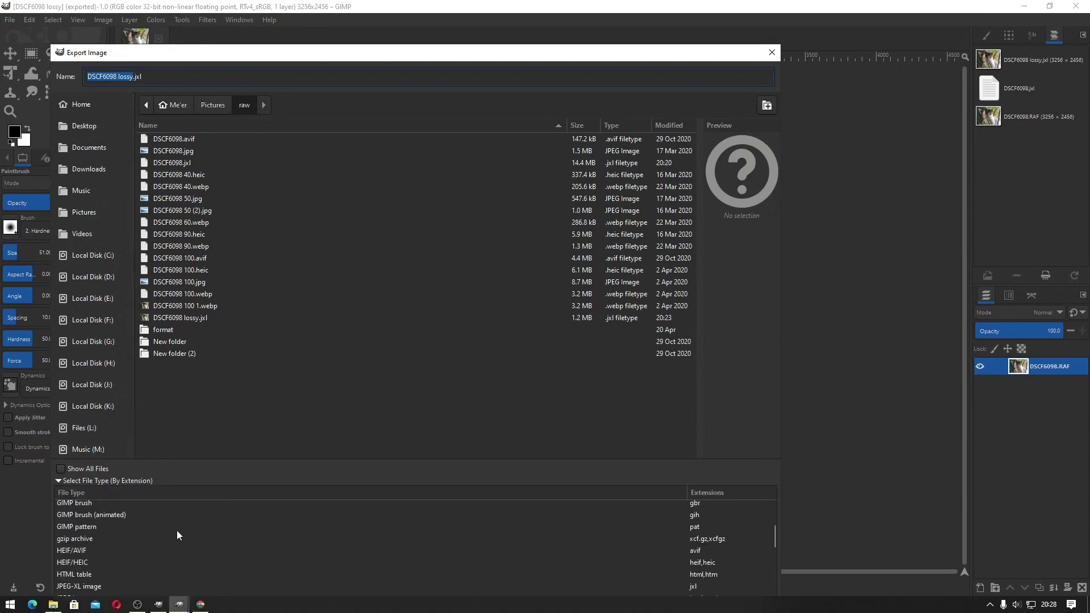
click(86, 544)
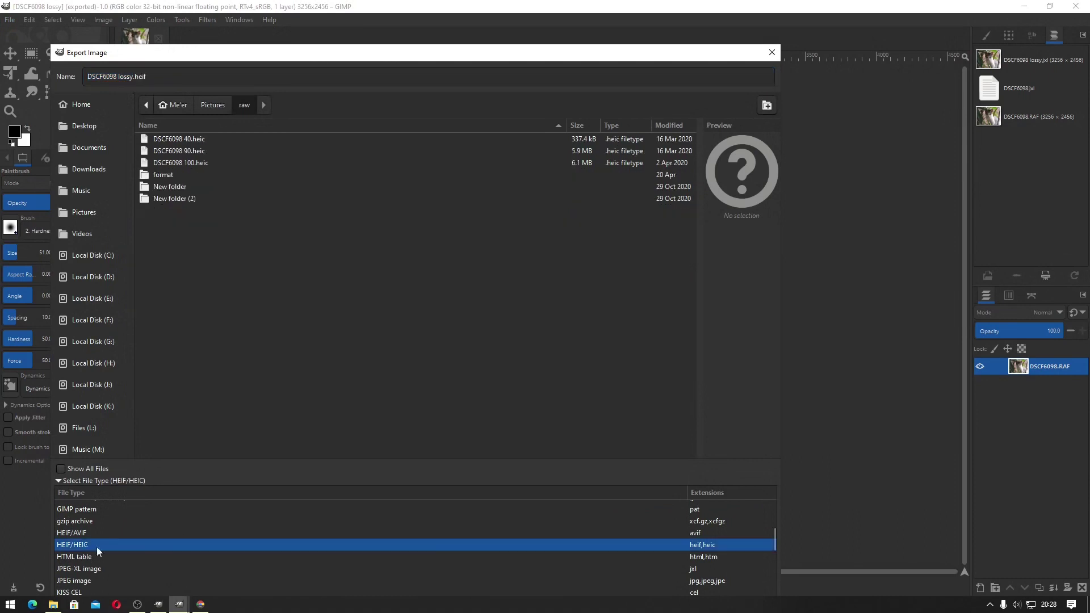
mouse_move(548, 44)
mouse_down()
mouse_move(544, 178)
mouse_move(564, 35)
mouse_up()
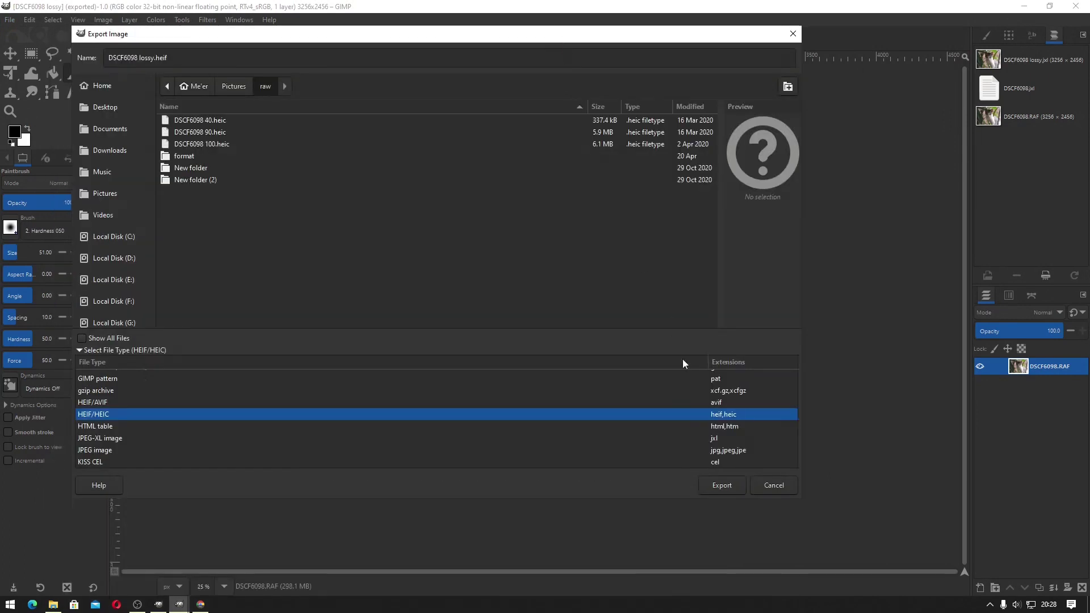
click(720, 484)
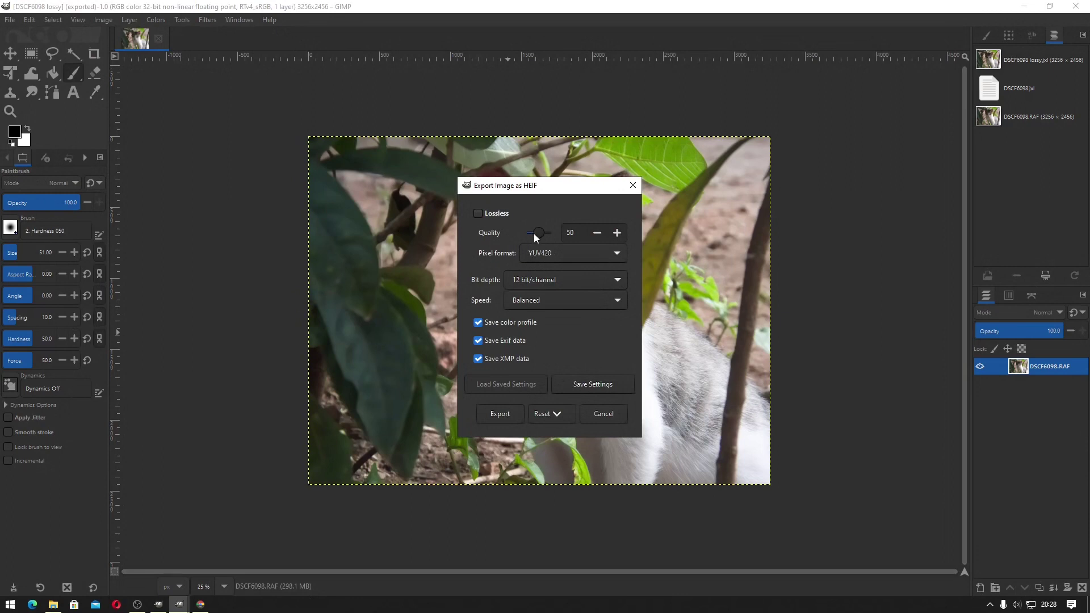
Try lower and higher Quality values in the HEIF export options, and cancel them
mouse_move(535, 233)
mouse_down()
mouse_move(554, 238)
mouse_move(520, 238)
mouse_up()
drag(531, 231, 577, 243)
click(603, 414)
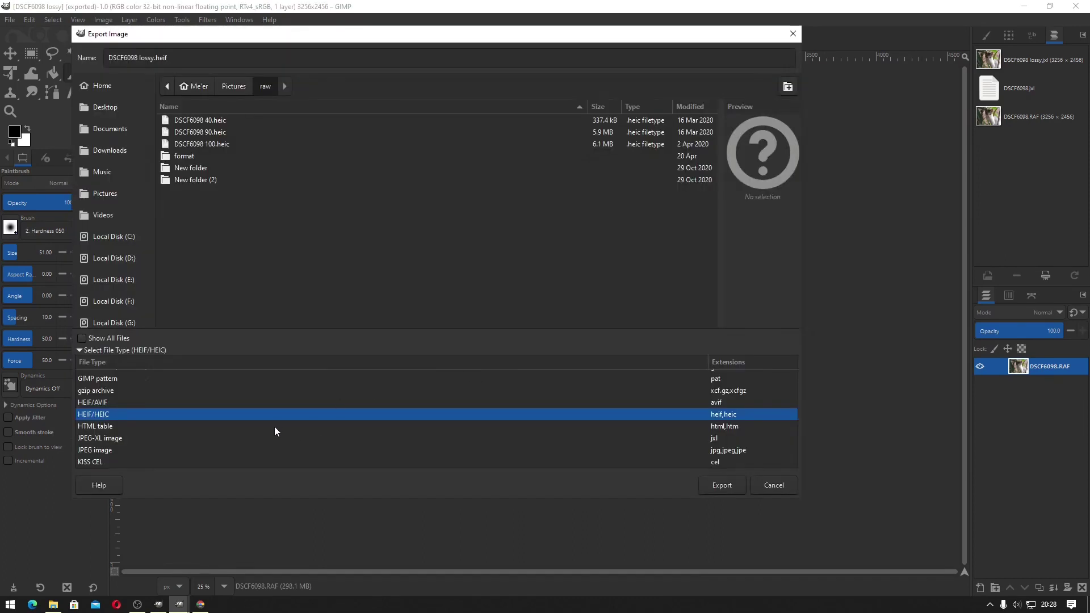
Choose HEIF/AVIF as the export file type, review the Quality setting in its export options, and cancel them
click(228, 403)
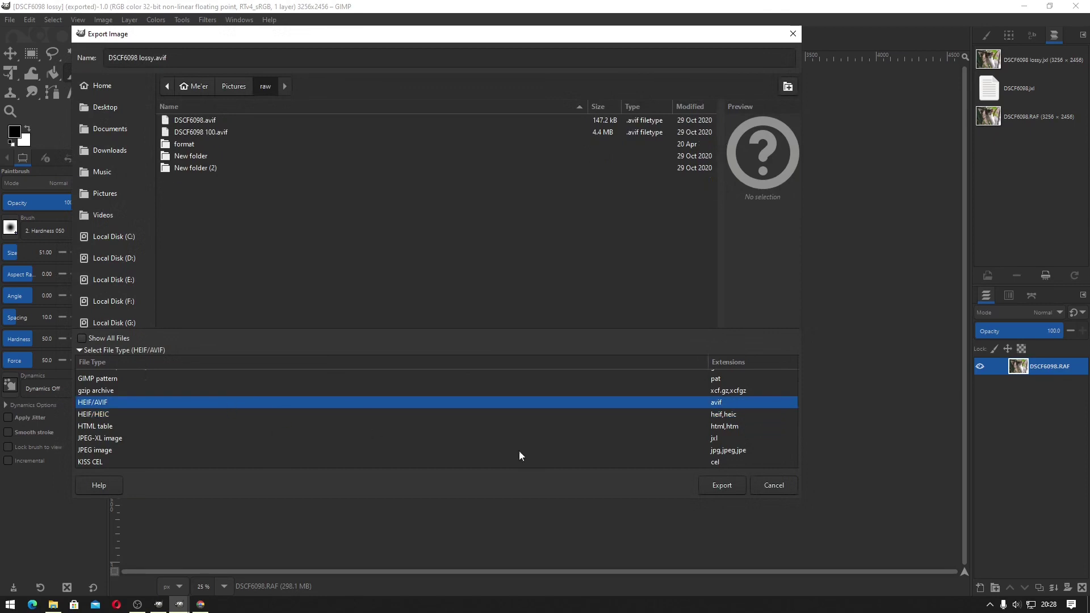
click(723, 486)
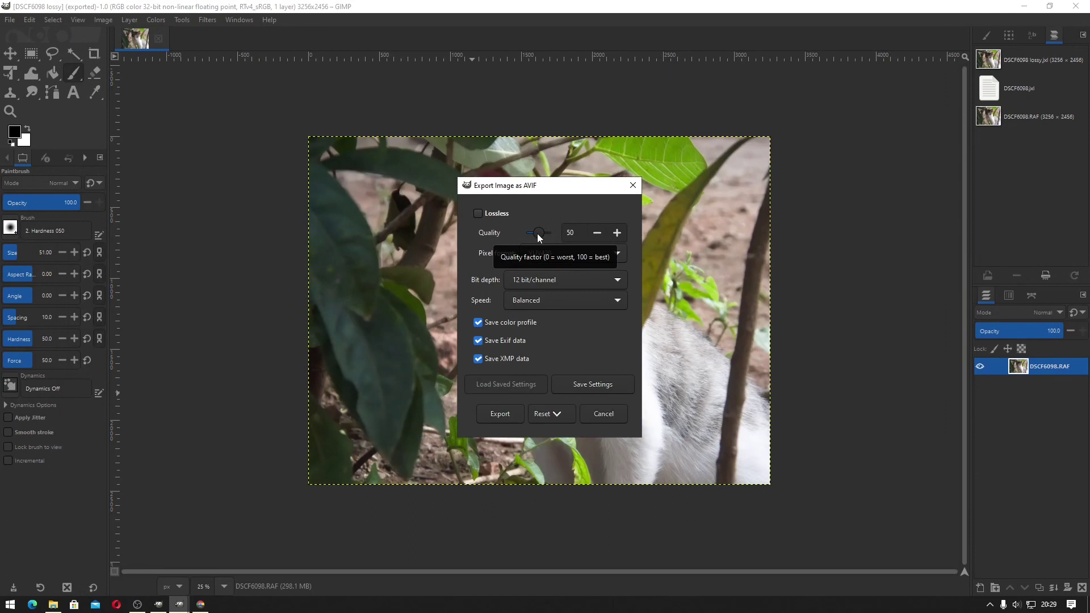
click(604, 414)
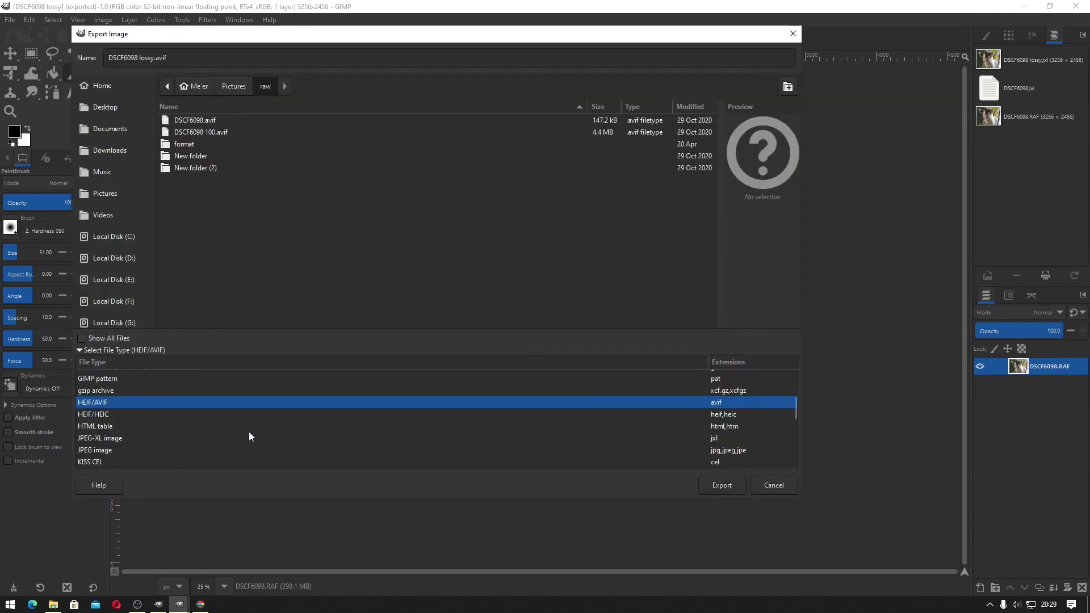
Choose JPEG image as the export file type, try Quality 100 in its export options, and cancel them
click(213, 450)
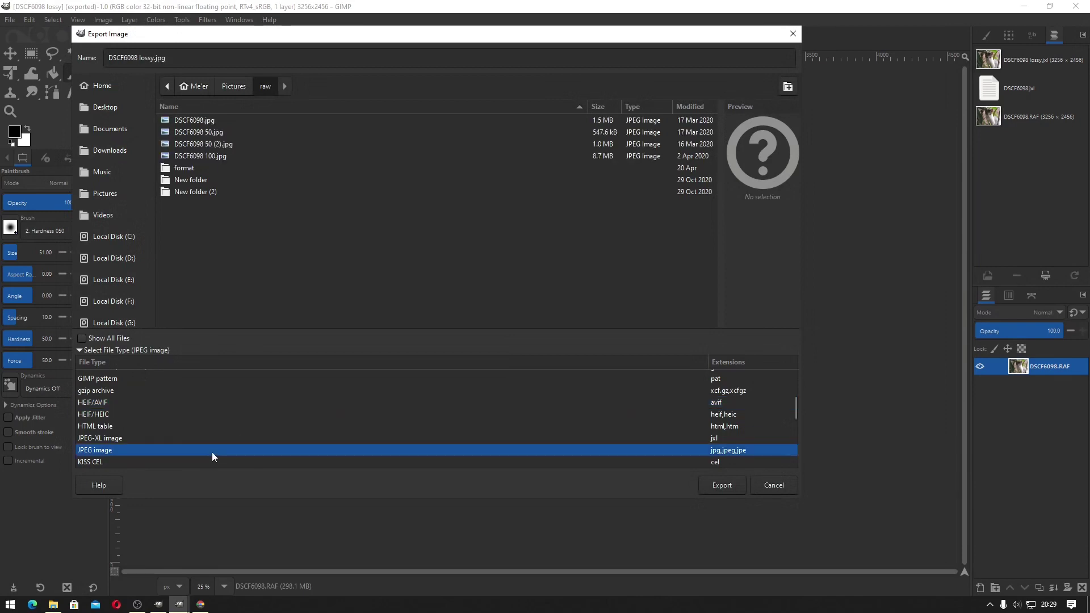
click(717, 485)
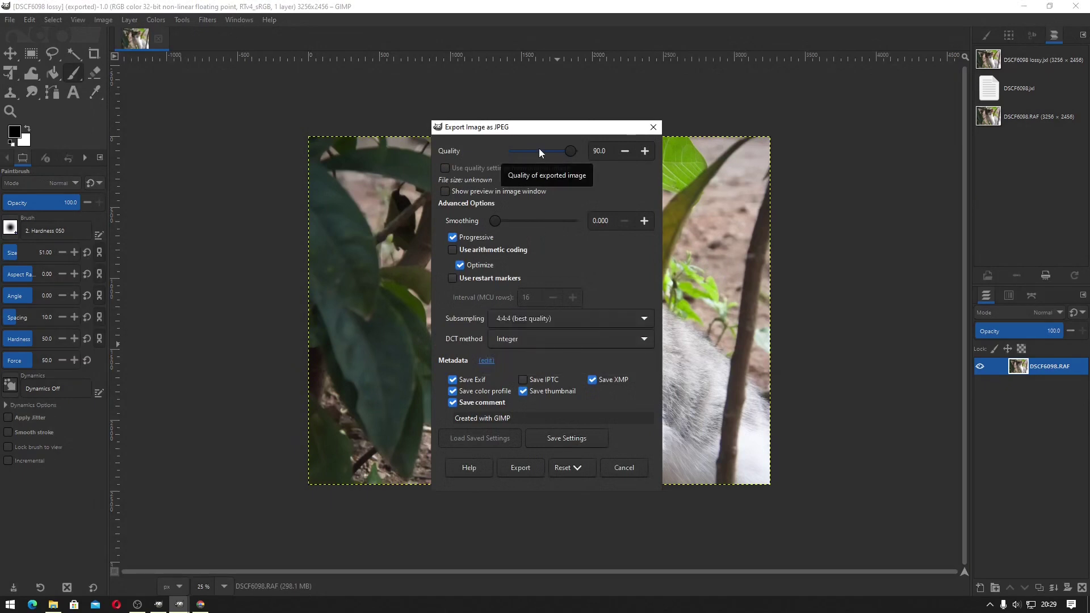
drag(570, 148, 603, 167)
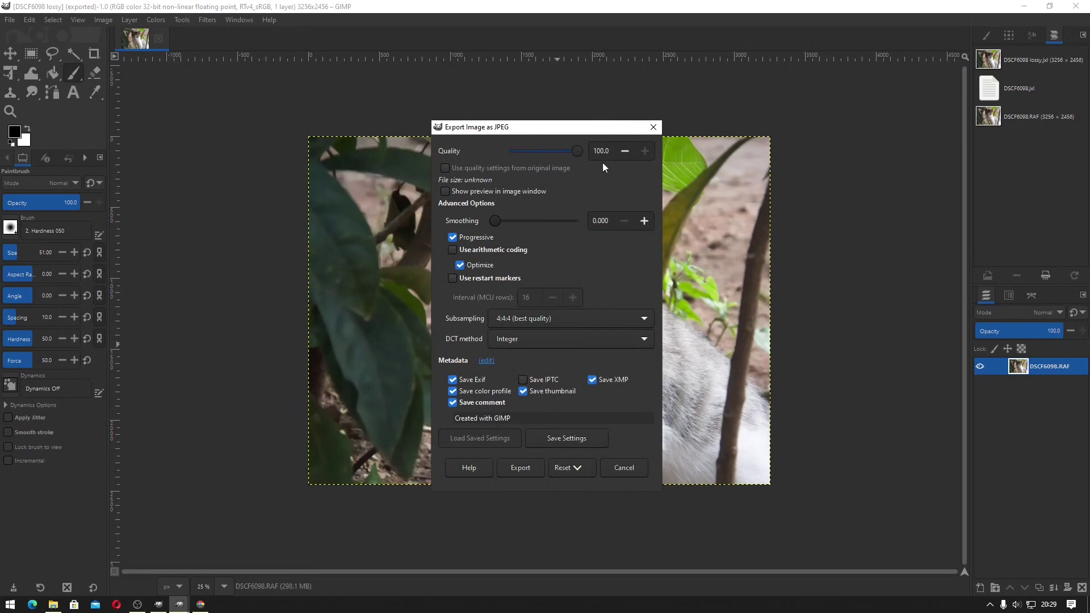
click(628, 469)
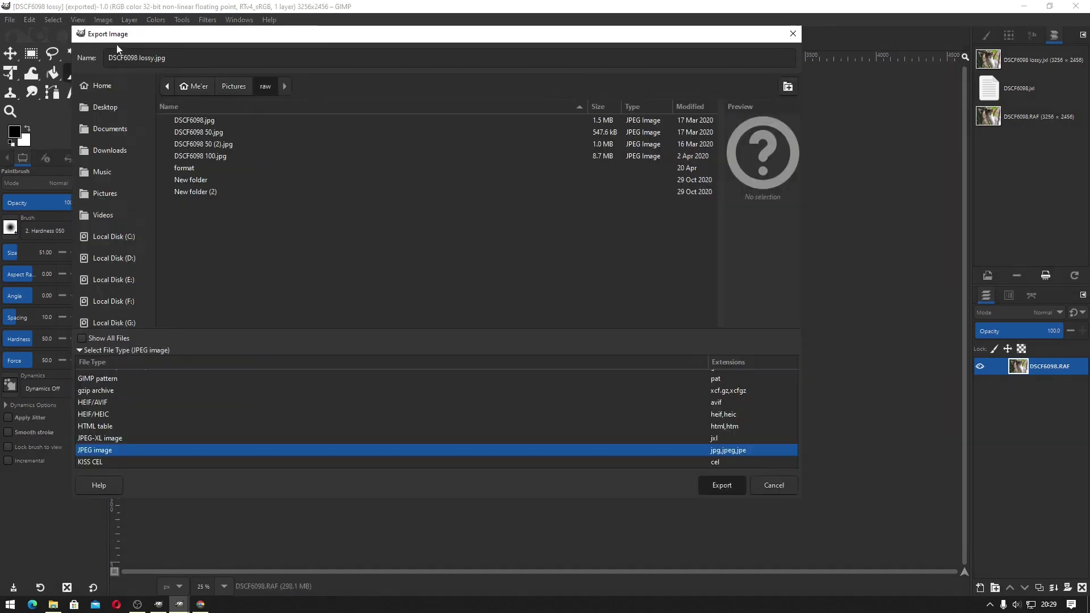
Choose WebP image as the export file type, try Image quality 100 in its options, and cancel the whole export
scroll(165, 417, down, 5)
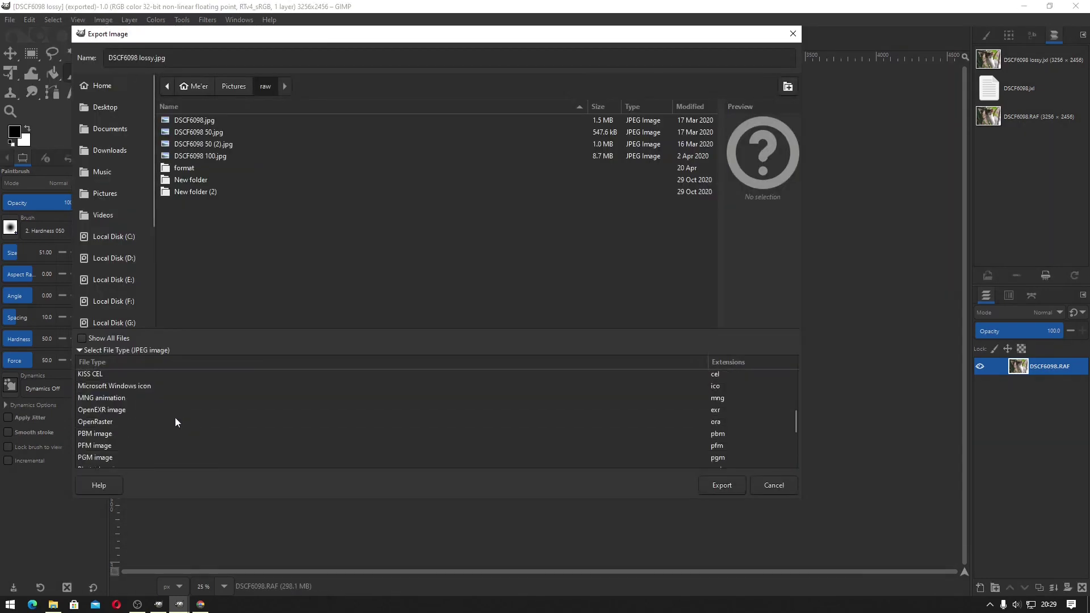
scroll(165, 420, down, 4)
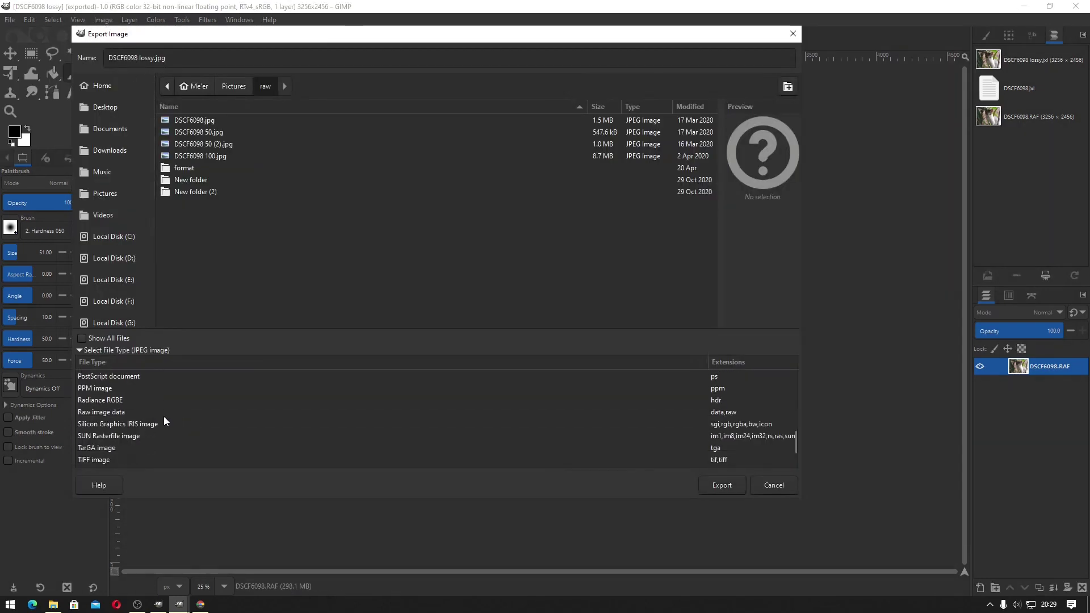
scroll(164, 415, down, 2)
click(119, 418)
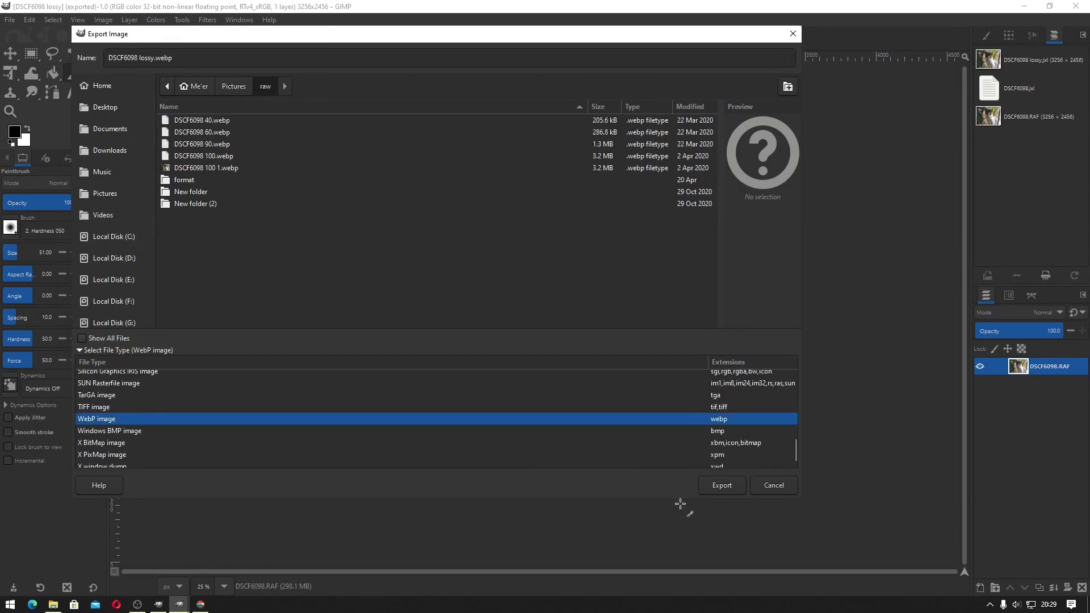
click(714, 491)
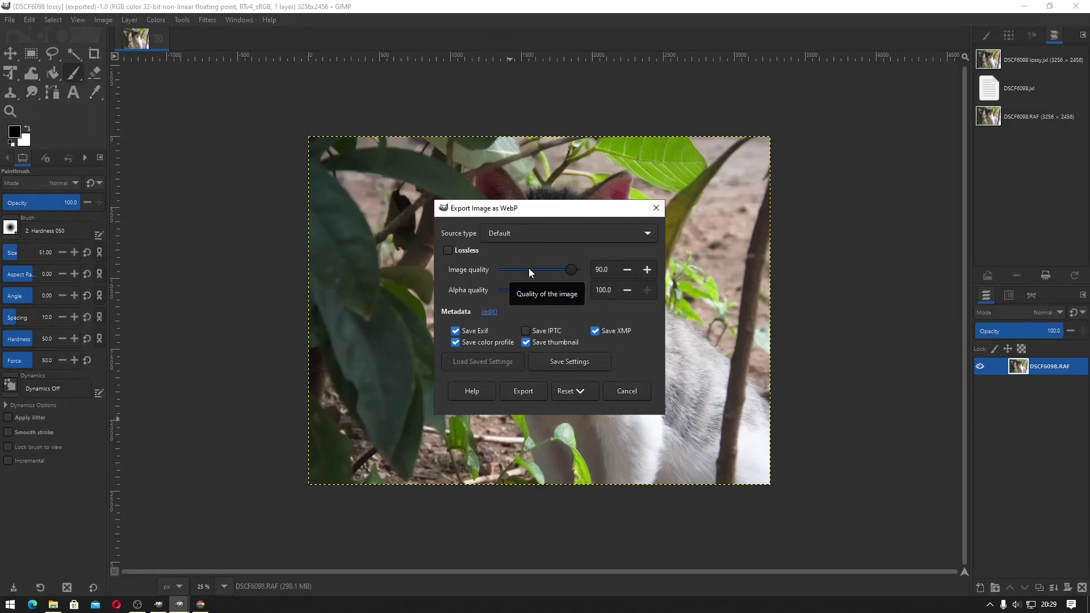
drag(567, 270, 622, 278)
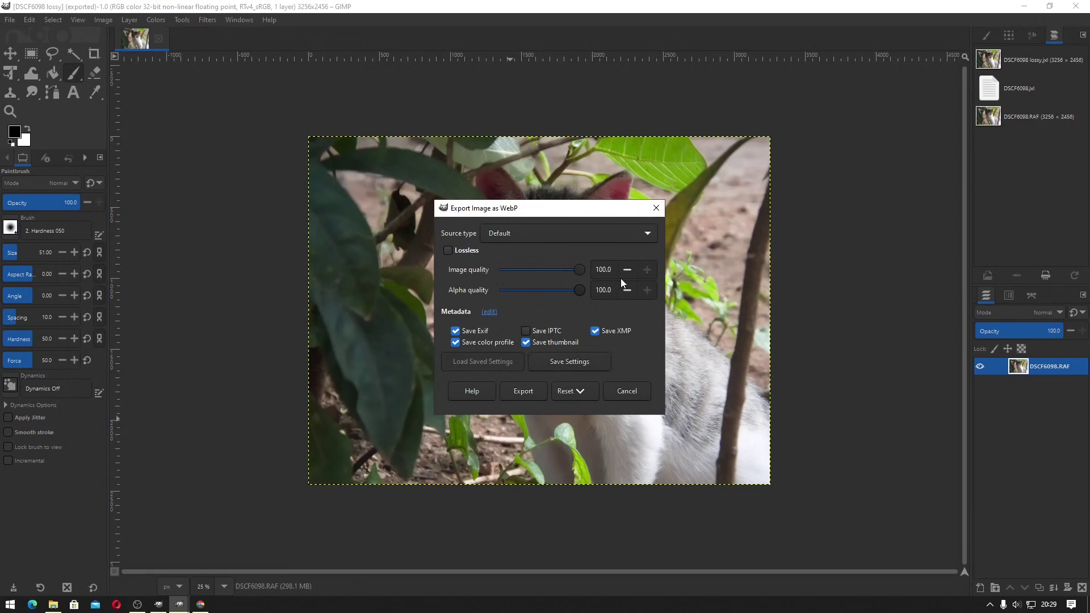
click(631, 391)
click(767, 482)
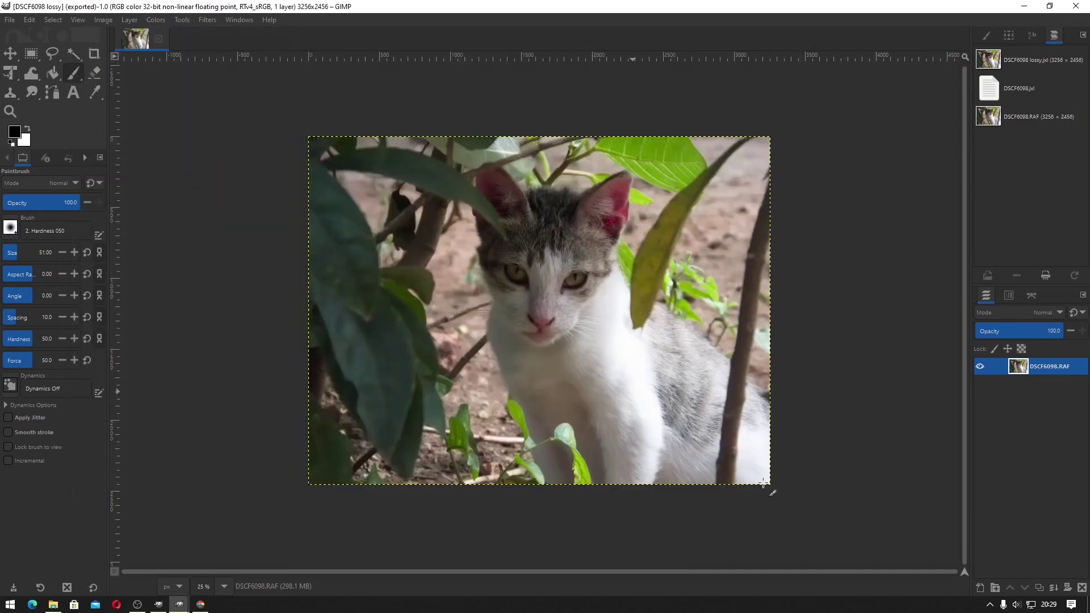
Switch to File Explorer to view the exported photo files in the raw folder
click(53, 605)
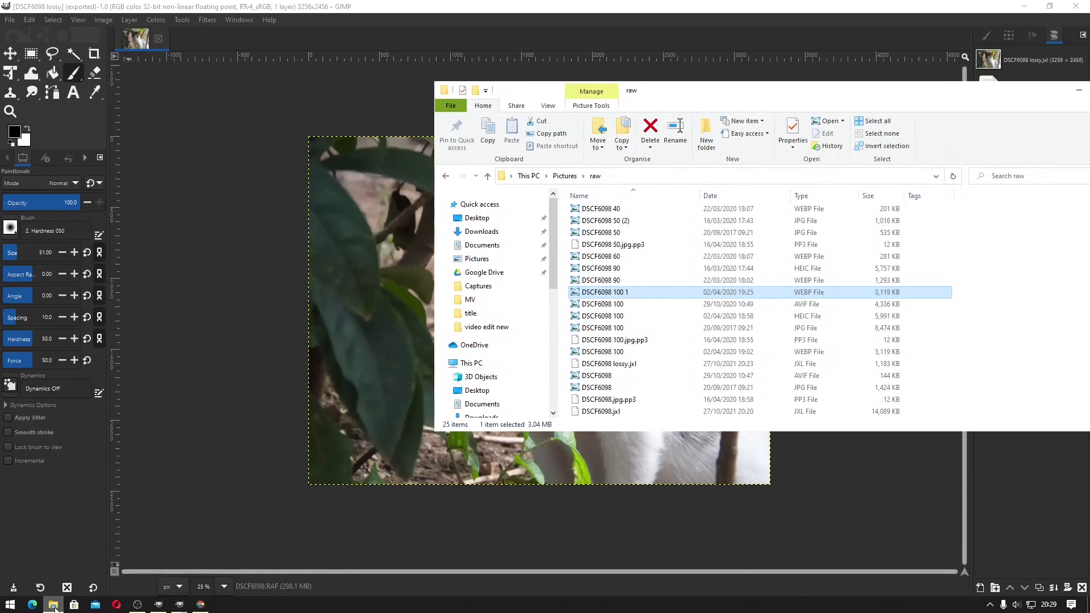